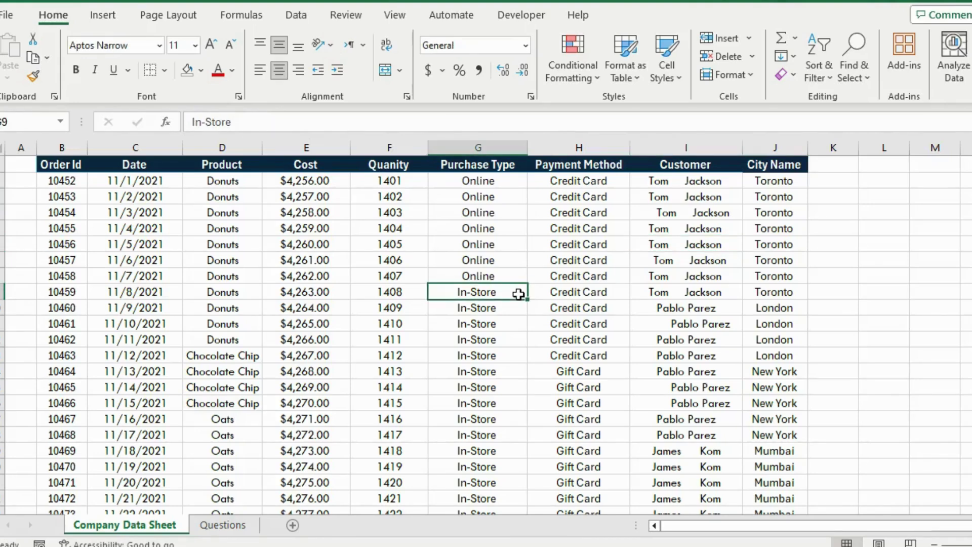
# - Pick a cell inside the sales data and bring up the Create Table prompt with Ctrl+T
pyautogui.click(375, 259)
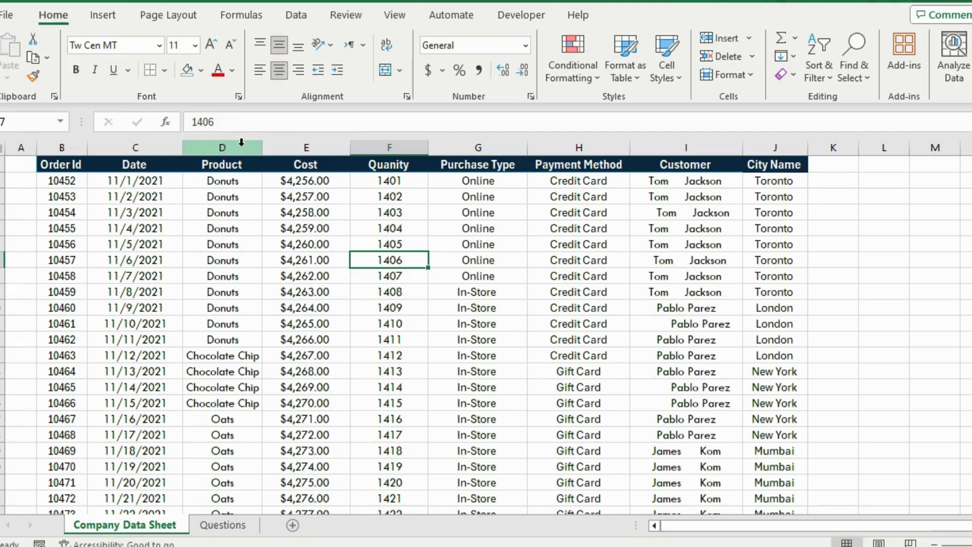
pyautogui.click(222, 147)
pyautogui.click(518, 276)
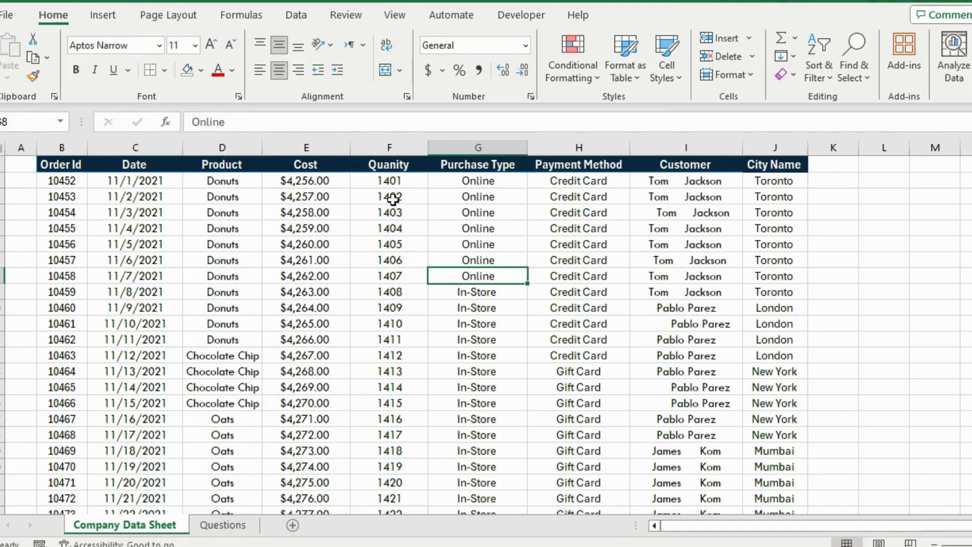
pyautogui.hotkey('ctrl', 't')
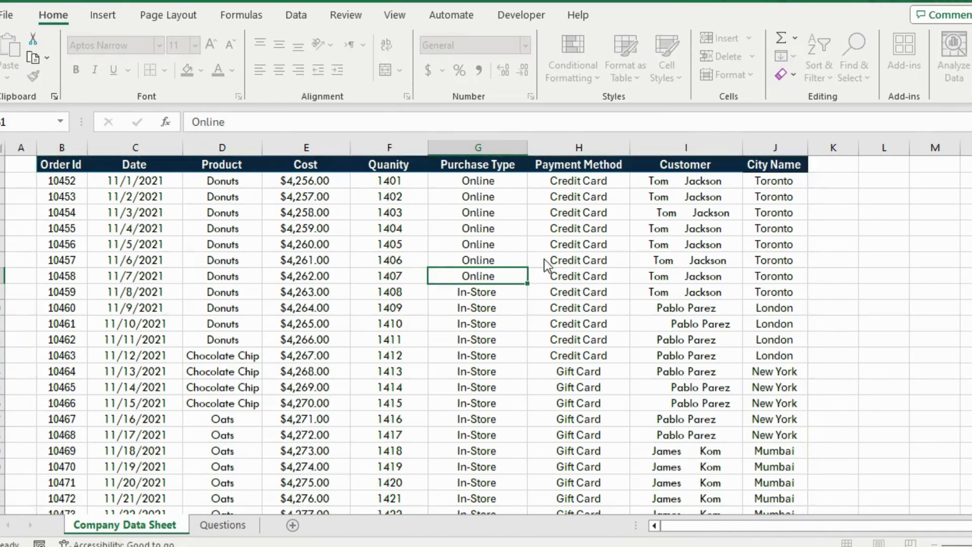
# - Create the table and enter =TRIM of the Customer column in the empty column beside it
pyautogui.press('Return')
pyautogui.click(674, 227)
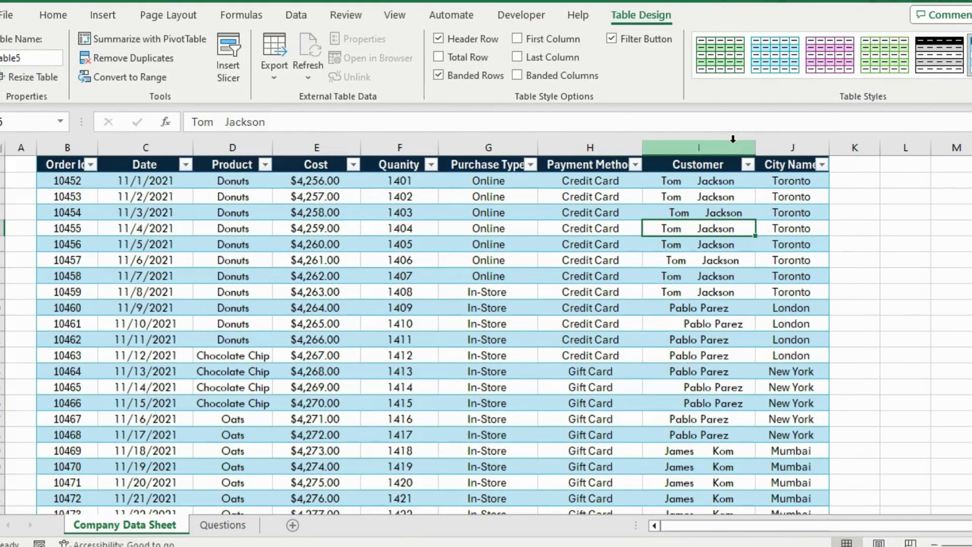
pyautogui.click(699, 148)
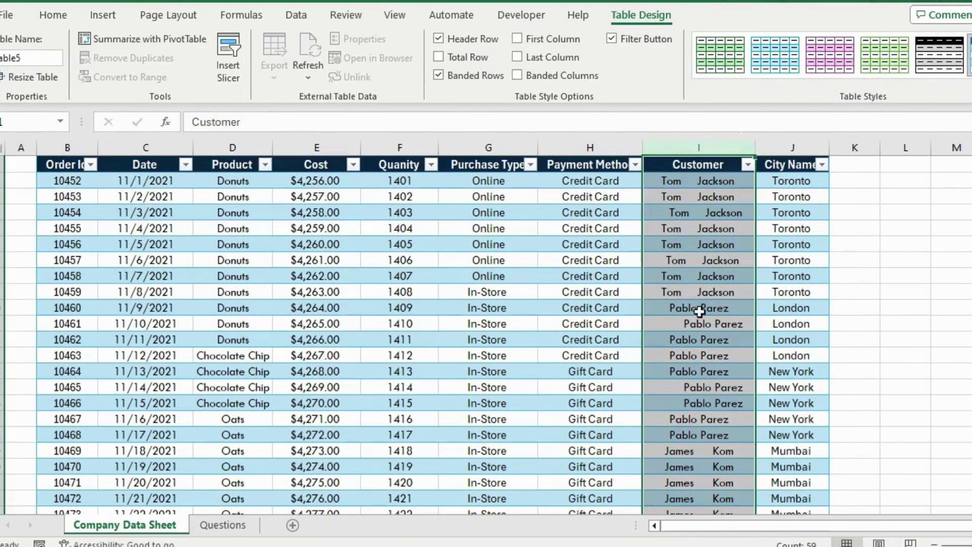
pyautogui.click(863, 182)
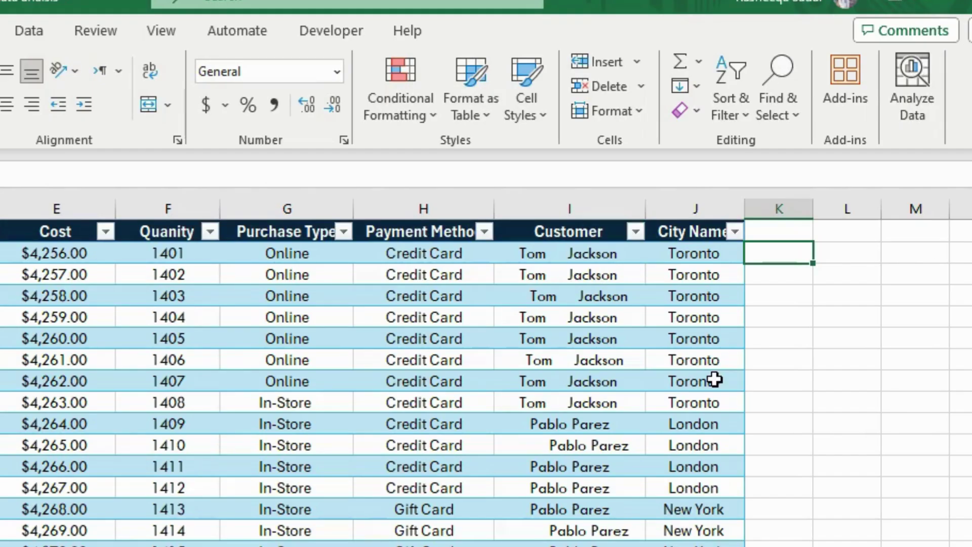
pyautogui.write('=')
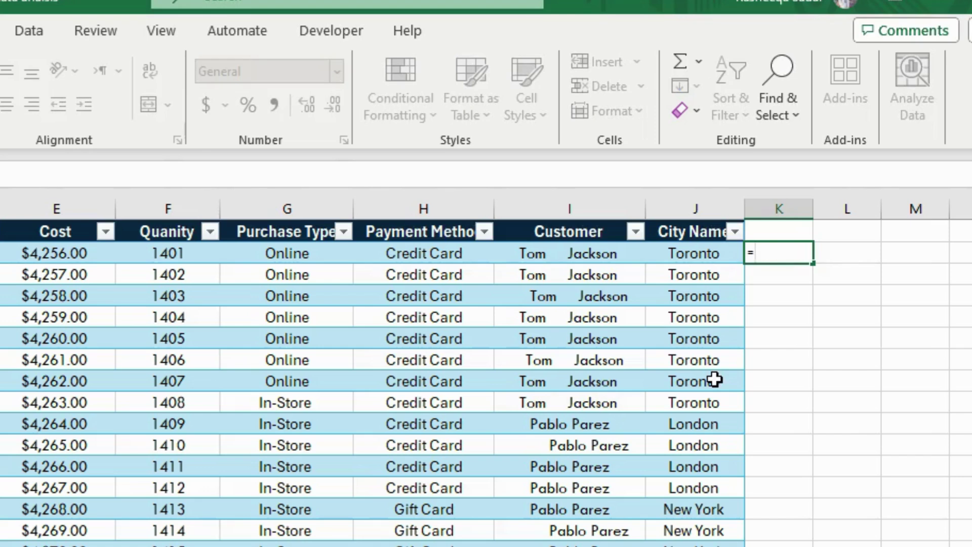
pyautogui.write('trim(')
pyautogui.click(555, 208)
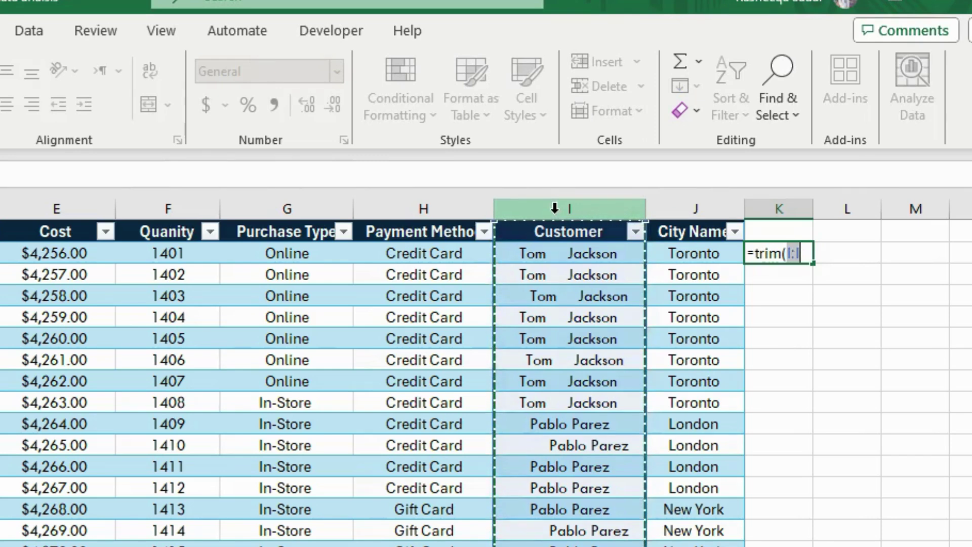
pyautogui.write(')')
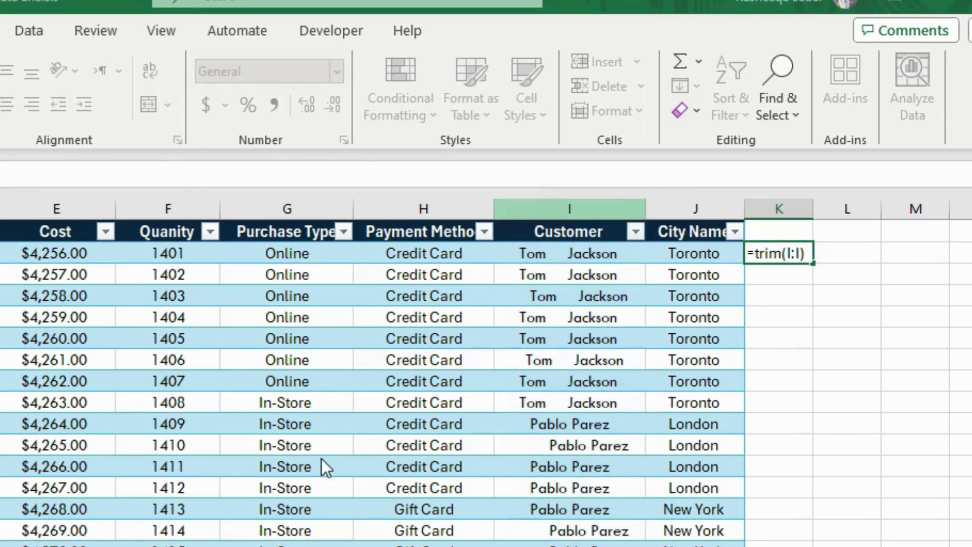
pyautogui.press('Return')
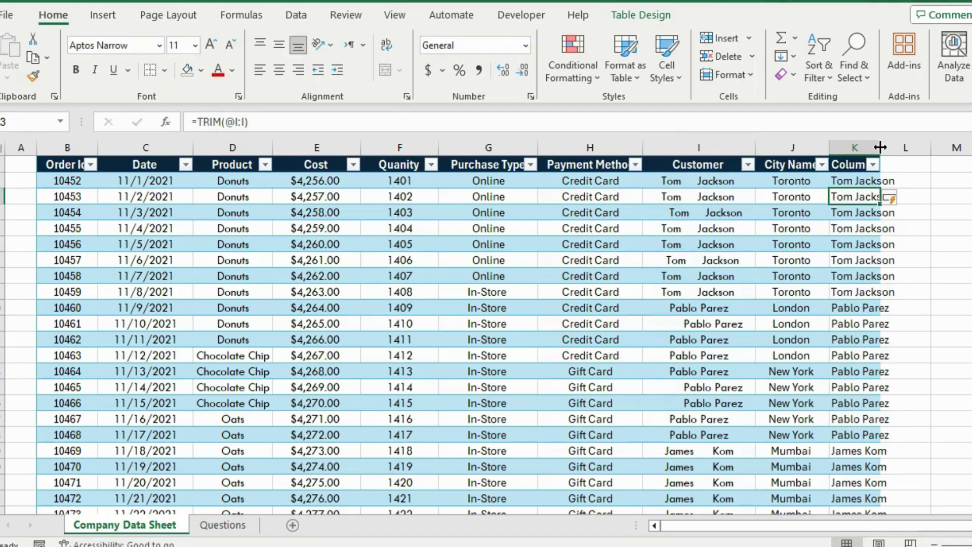
# - Widen the trimmed-names column, then copy it and paste it back as plain values
pyautogui.moveTo(881, 147); pyautogui.dragTo(918, 147)
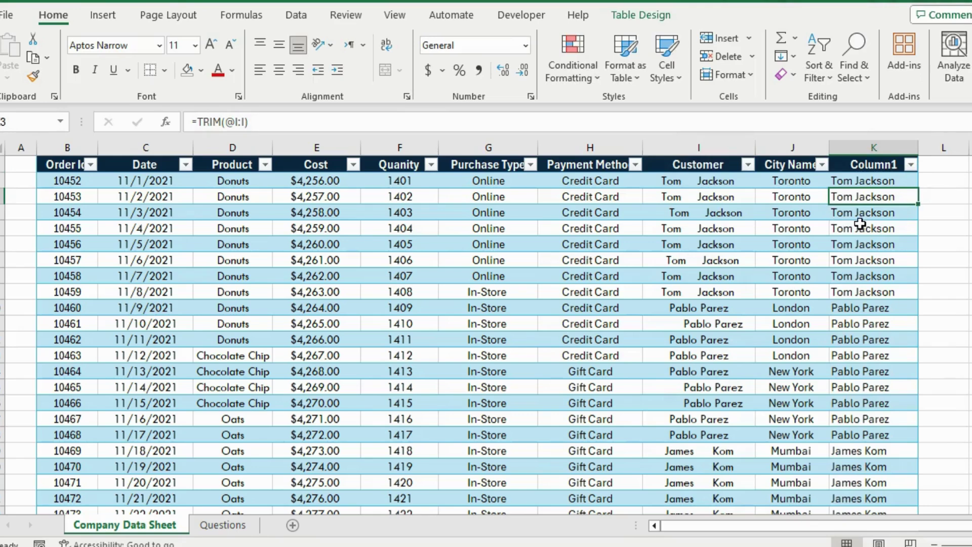
pyautogui.click(856, 180)
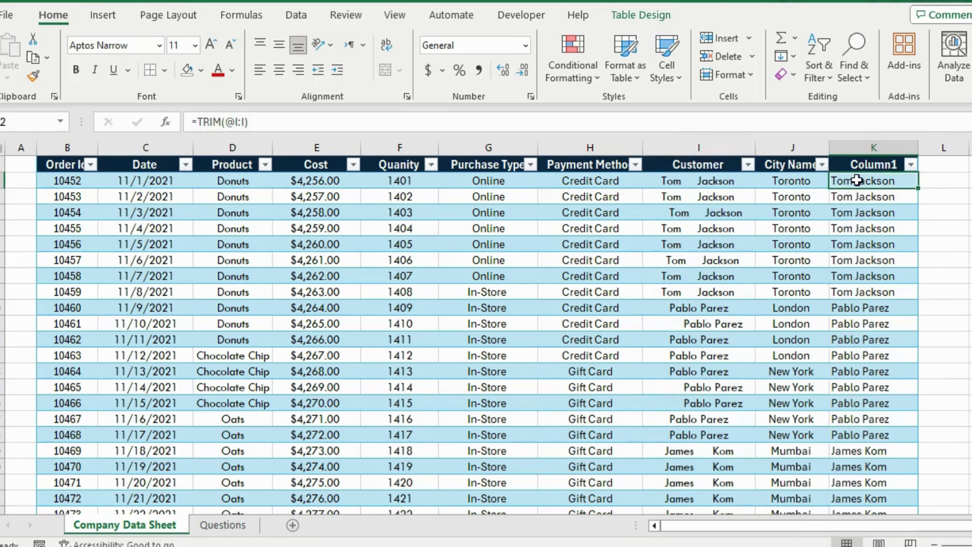
pyautogui.hotkey('ctrl', 'shift', 'Down')
pyautogui.hotkey('ctrl', 'c')
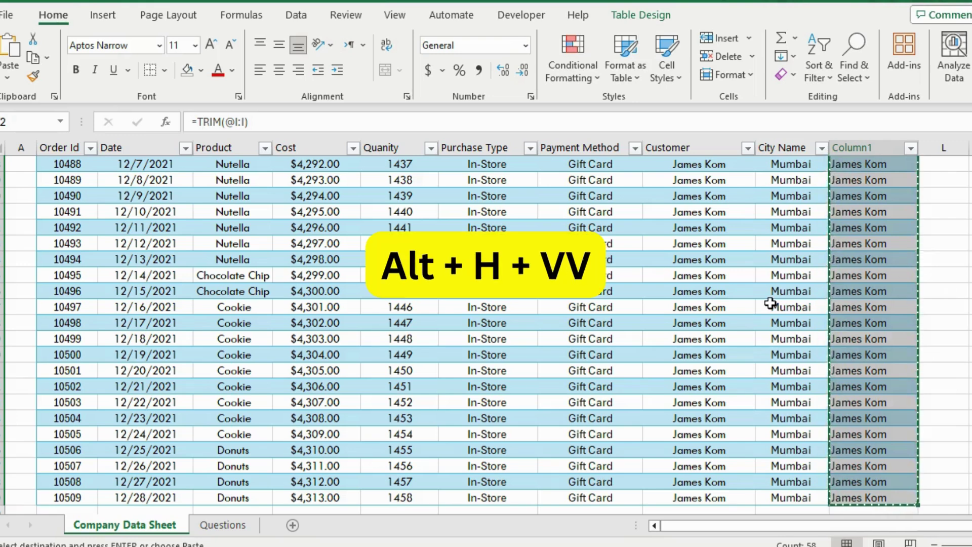
pyautogui.hotkey('alt', 'h')
pyautogui.press('v')
pyautogui.press('v')
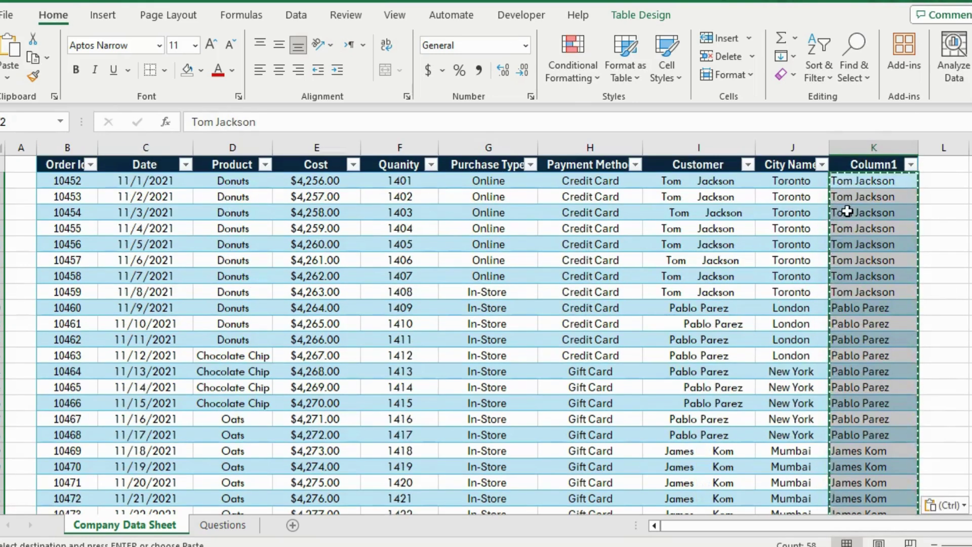
pyautogui.click(772, 243)
# - Delete the original untrimmed Customer column
pyautogui.click(711, 148)
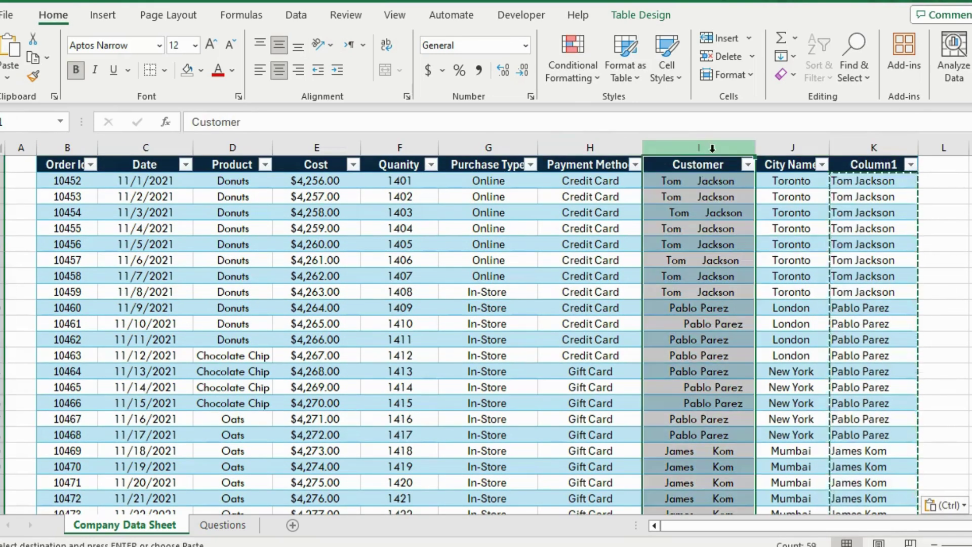
pyautogui.hotkey('ctrl', '-')
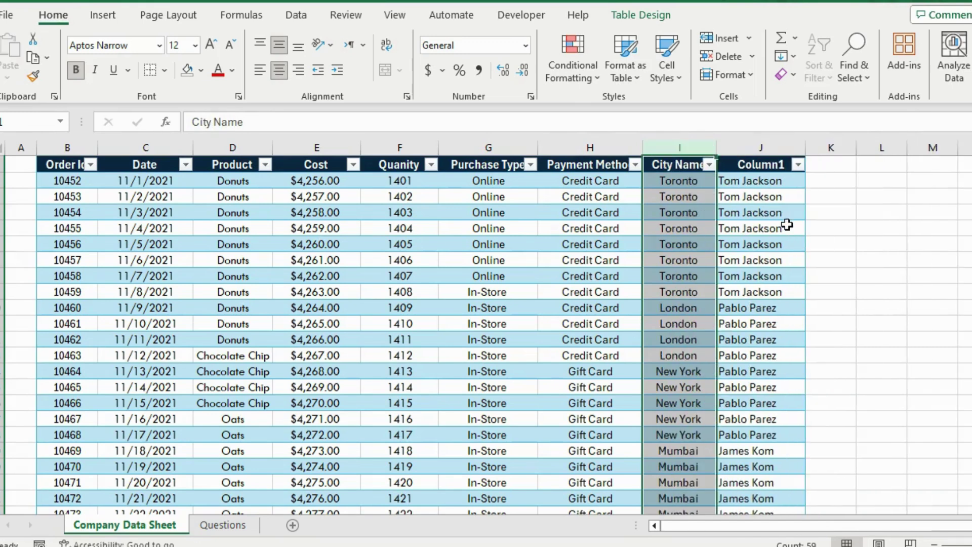
pyautogui.click(752, 227)
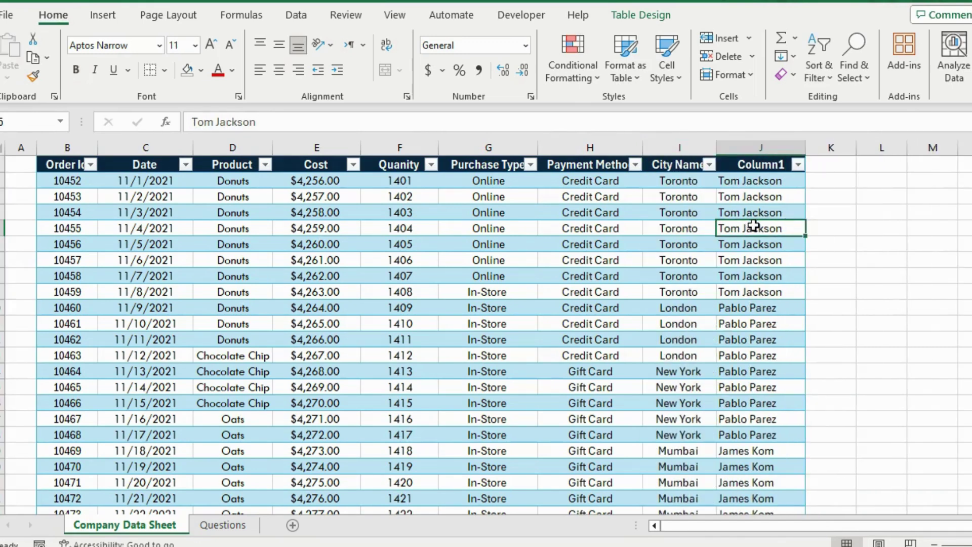
# - Add a column beside the table computing =ROUNDUP of each row's Cost to 0 decimals
pyautogui.click(322, 182)
pyautogui.click(319, 228)
pyautogui.click(312, 309)
pyautogui.click(305, 385)
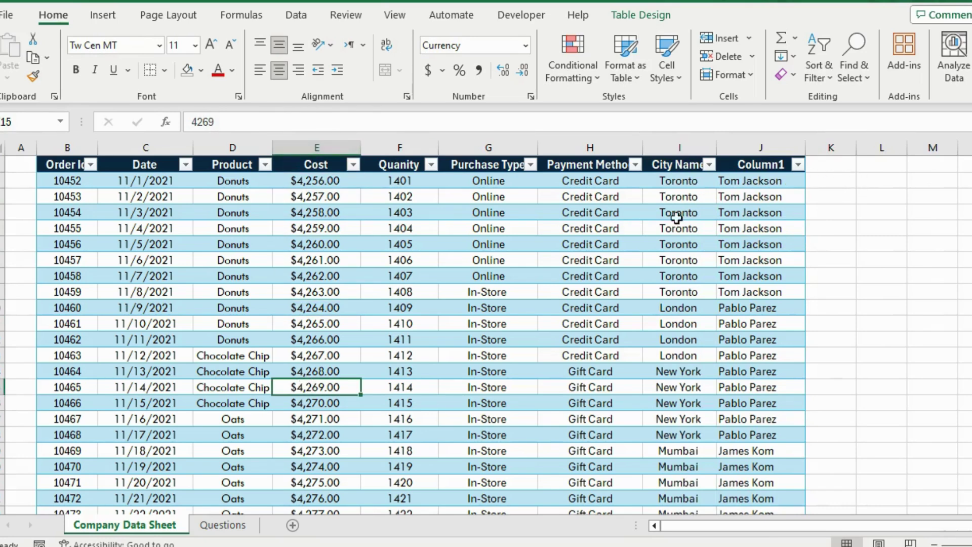
pyautogui.click(829, 180)
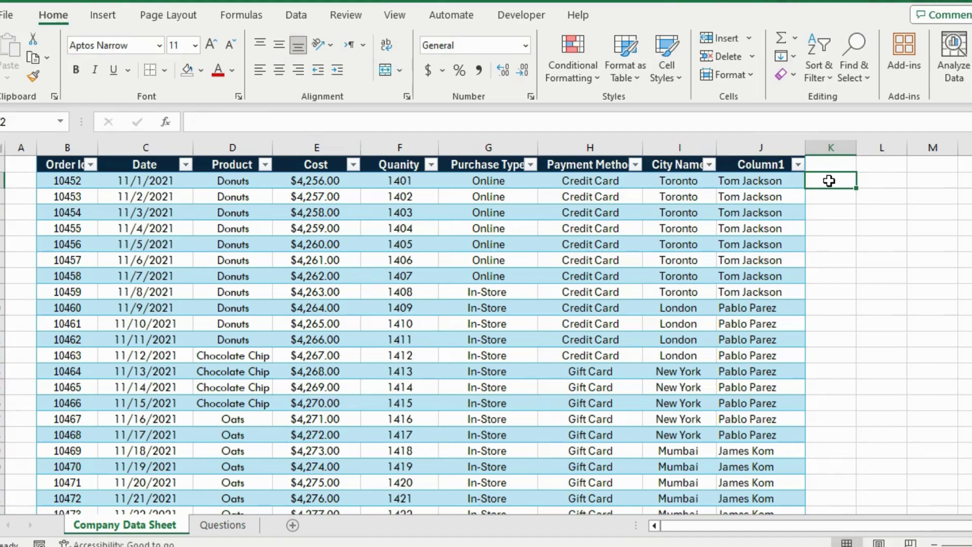
pyautogui.write('=')
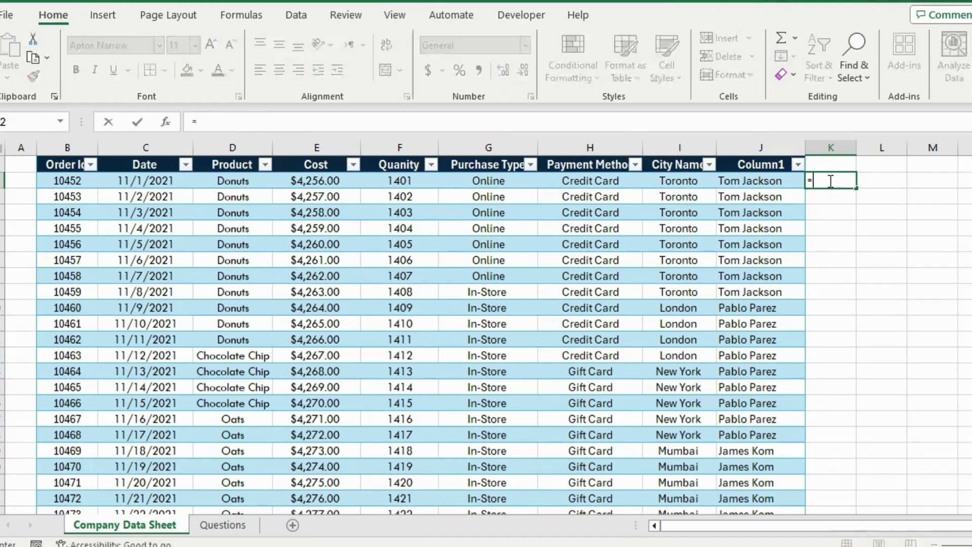
pyautogui.write('round')
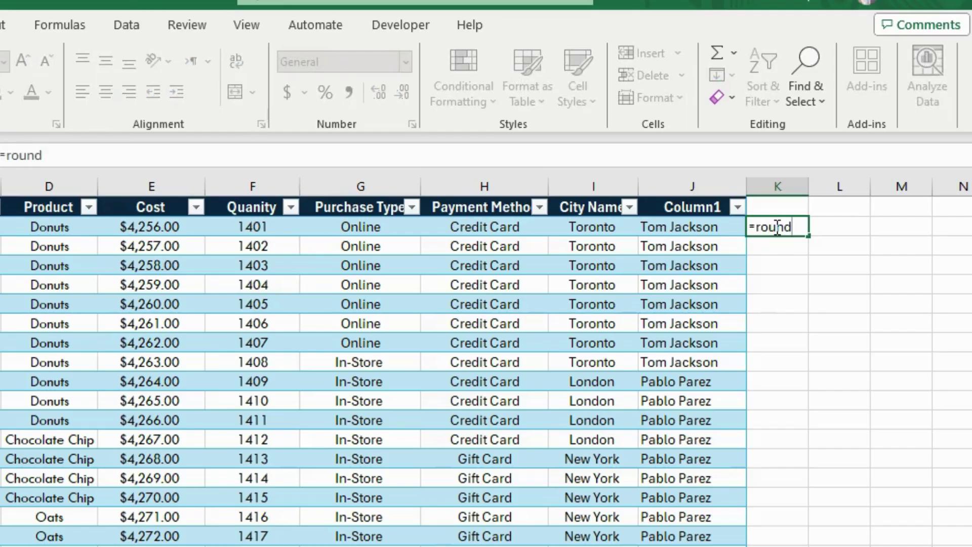
pyautogui.write('up(')
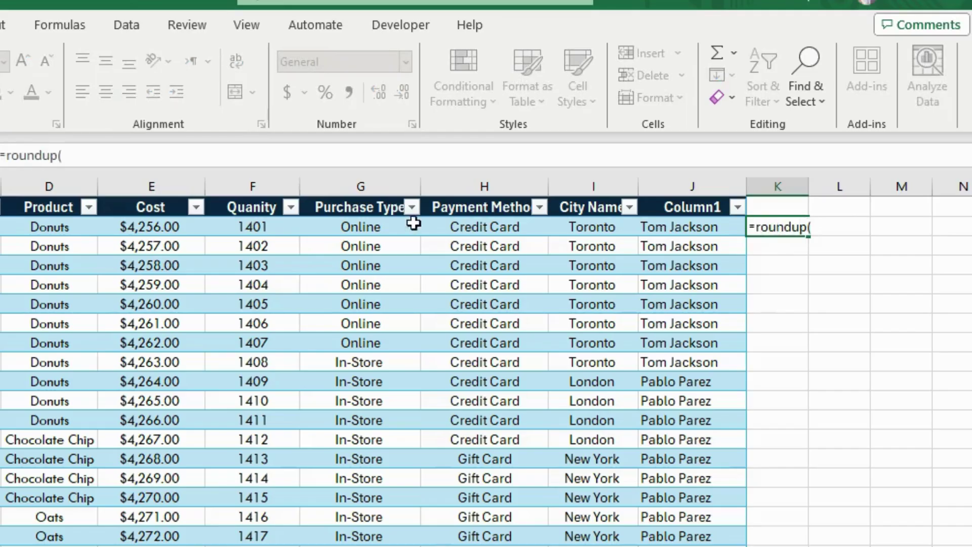
pyautogui.click(136, 228)
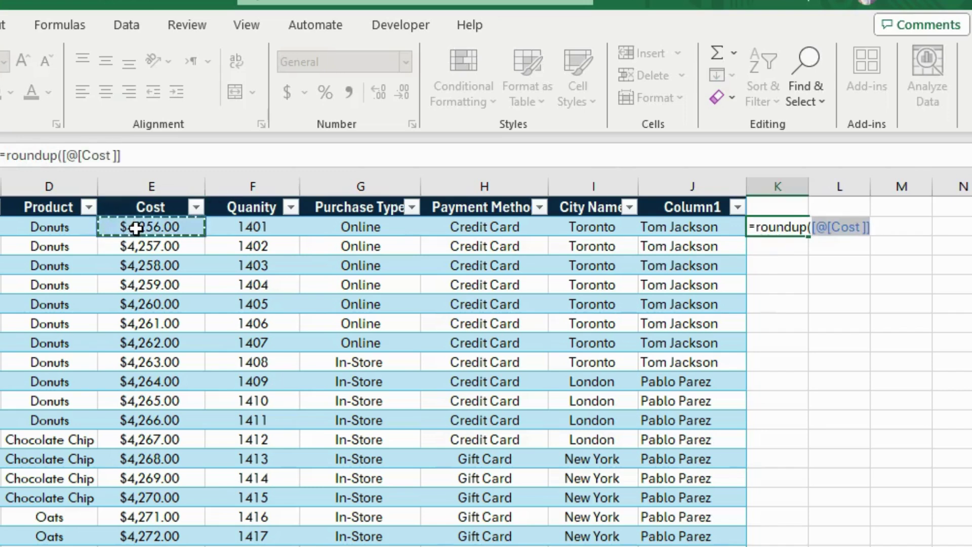
pyautogui.write(', 0')
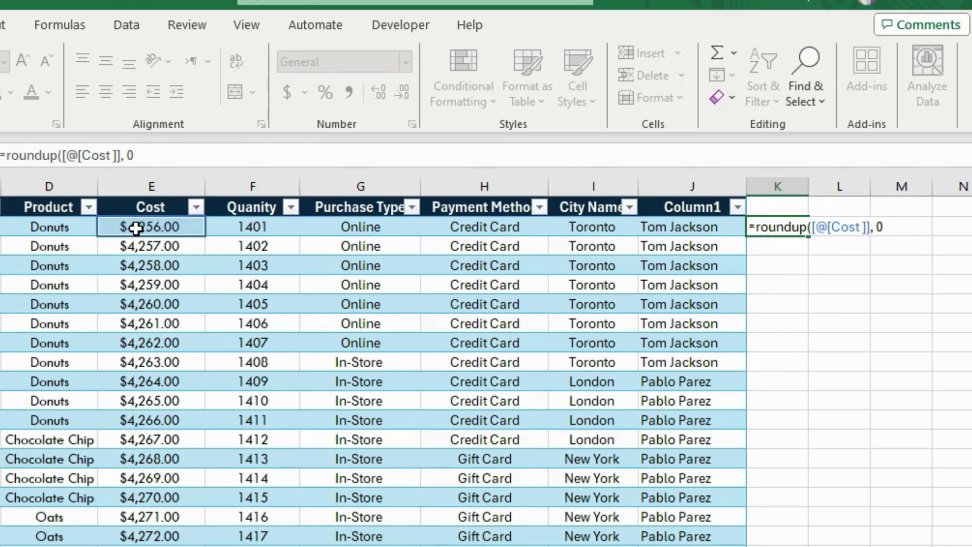
pyautogui.press('Return')
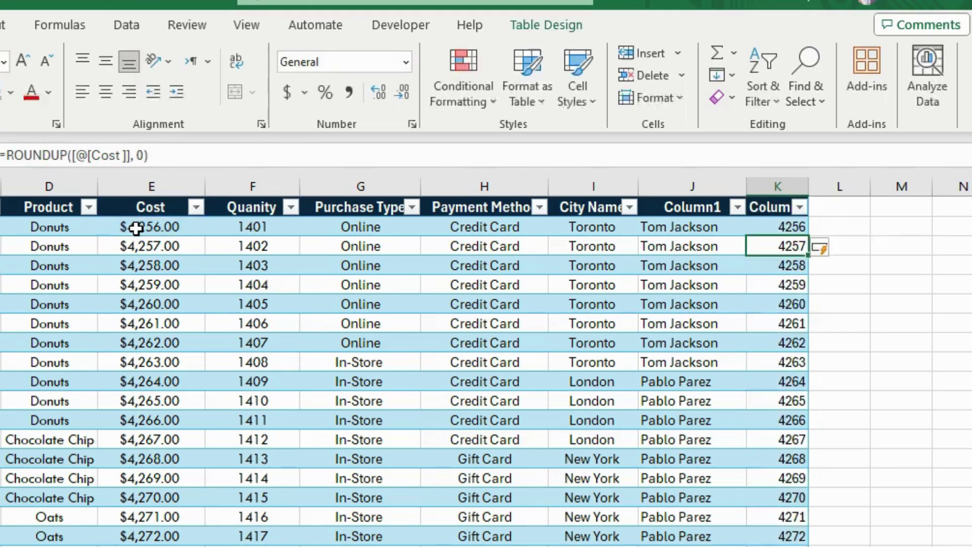
# - Title the new column Cost 2 and copy its rounded values
pyautogui.press('Up')
pyautogui.press('Up')
pyautogui.write('Cost')
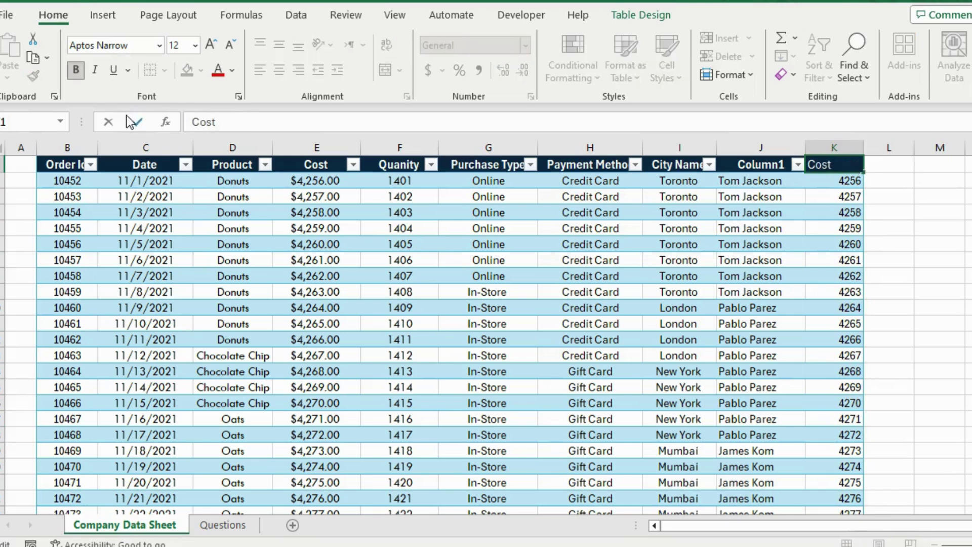
pyautogui.click(320, 211)
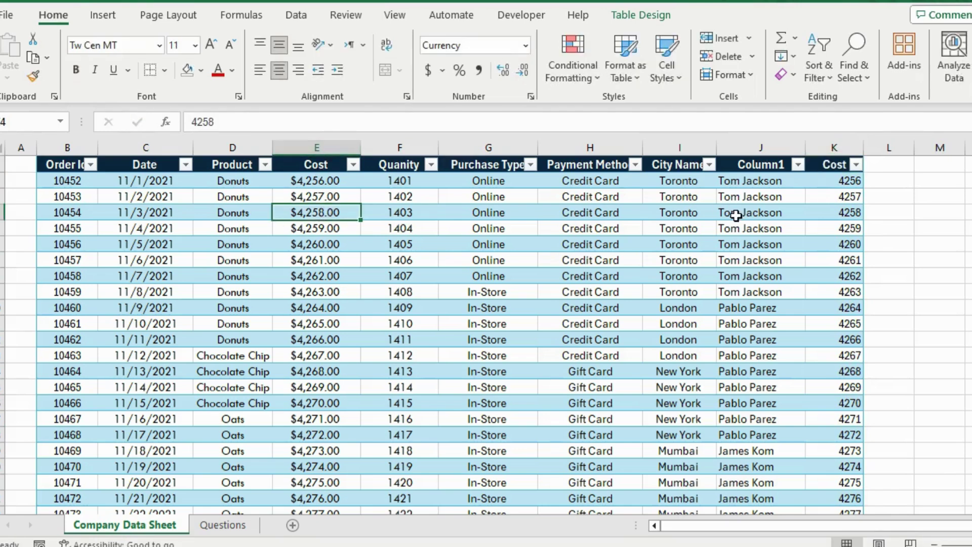
pyautogui.click(836, 179)
pyautogui.hotkey('ctrl', 'shift', 'Down')
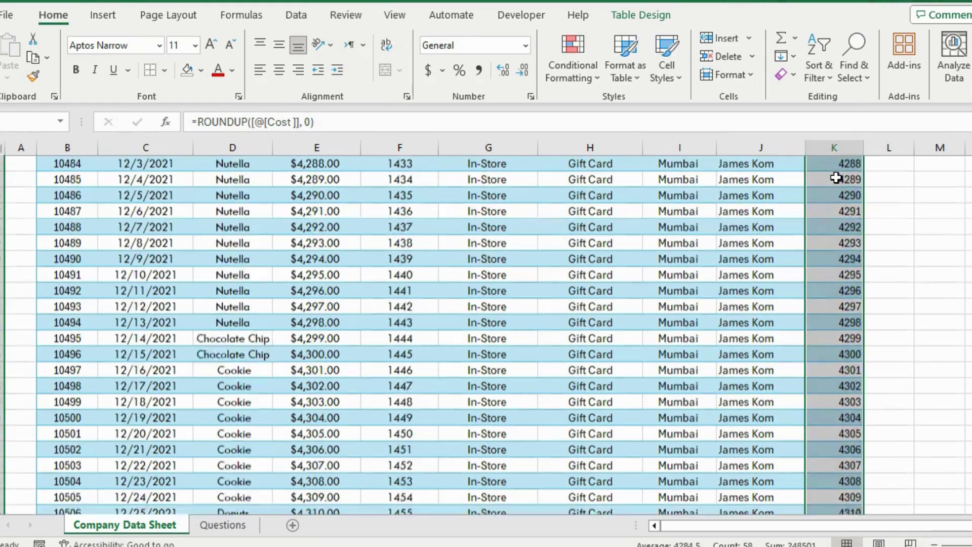
pyautogui.hotkey('ctrl', 'c')
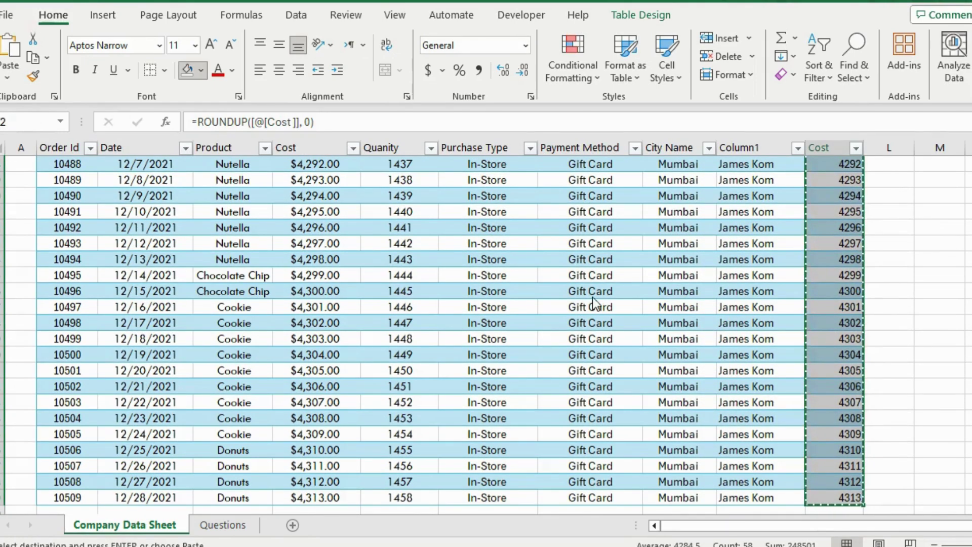
pyautogui.scroll(12, 590, 299)
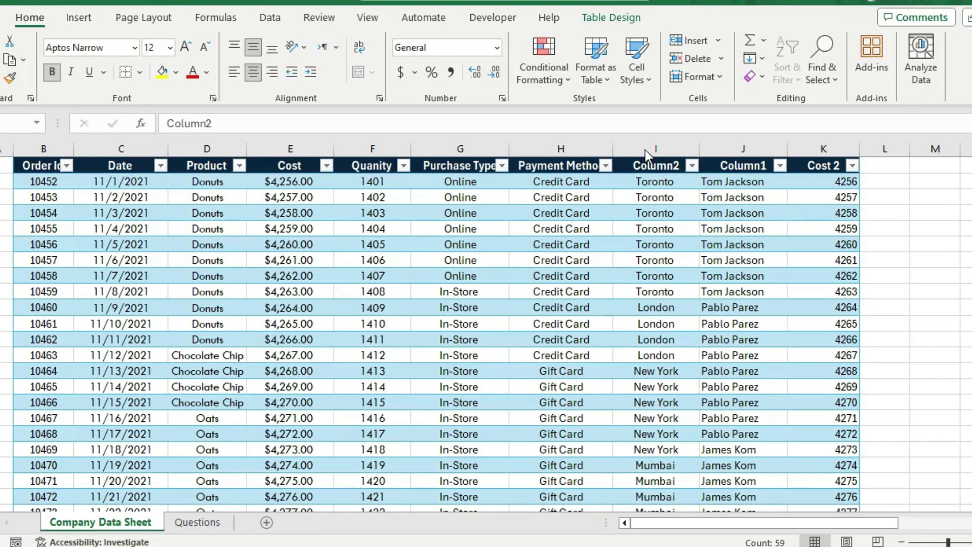
# - Convert the Column2 city names to the Geography data type
pyautogui.click(636, 150)
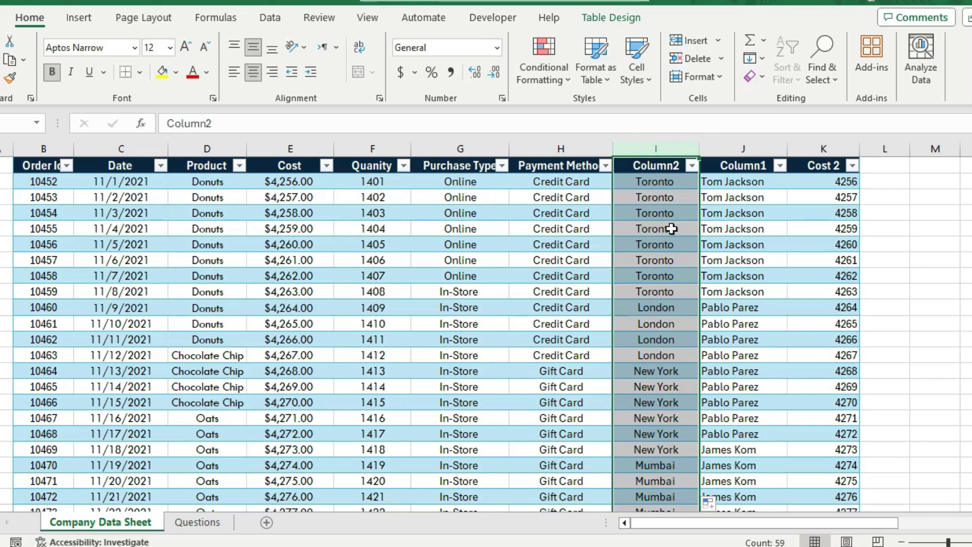
pyautogui.moveTo(651, 243)
pyautogui.mouseDown()
pyautogui.moveTo(654, 188)
pyautogui.moveTo(648, 236)
pyautogui.mouseUp()
pyautogui.click(643, 195)
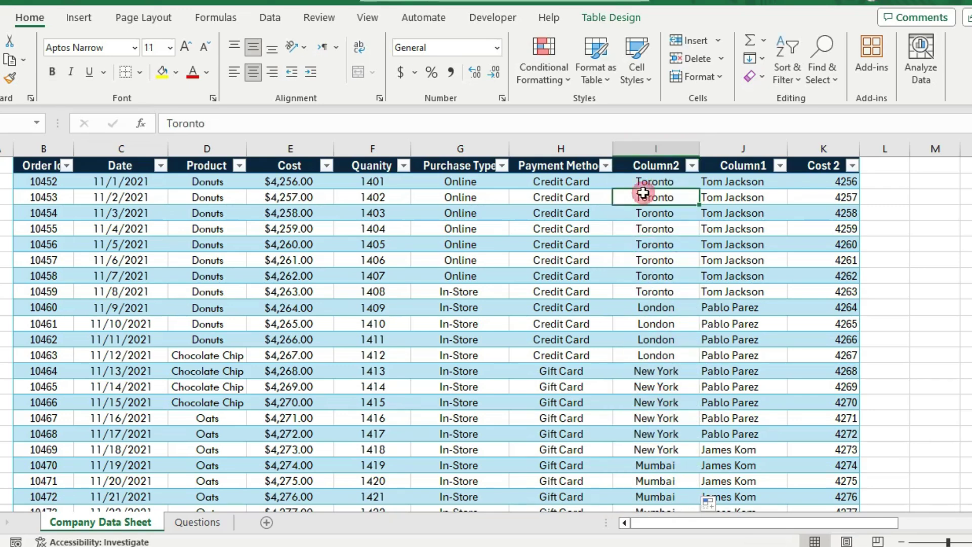
pyautogui.click(277, 19)
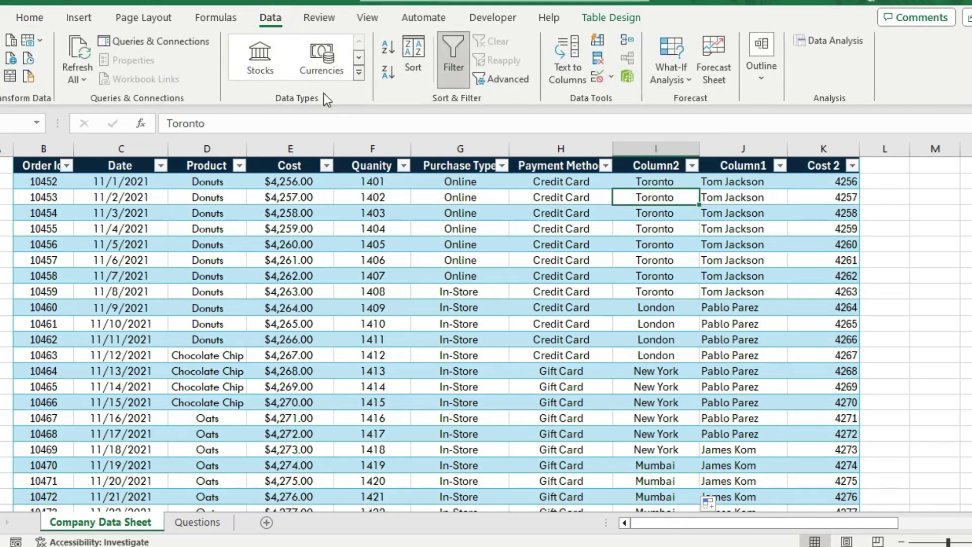
pyautogui.click(360, 74)
pyautogui.click(256, 116)
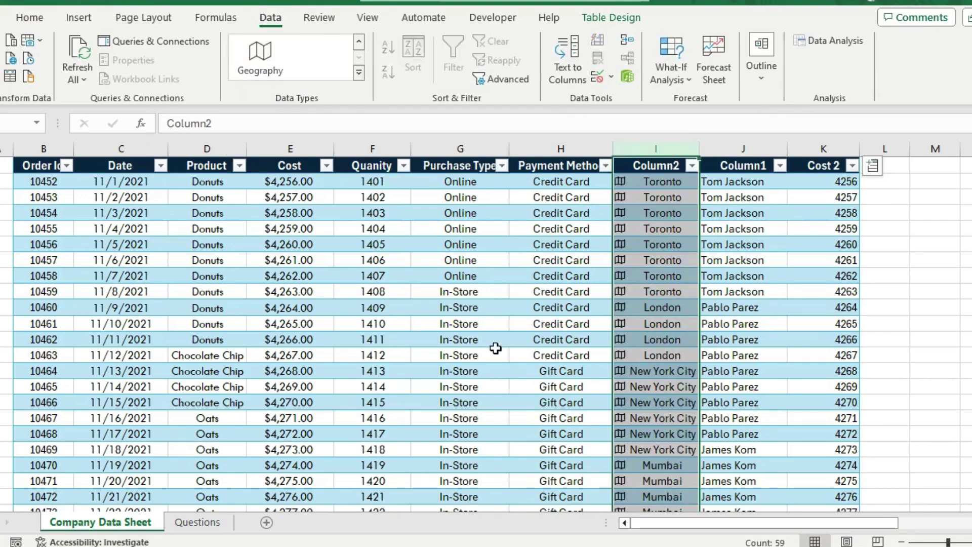
# - Insert the Country/region field as a new column and widen it to fit
pyautogui.click(639, 182)
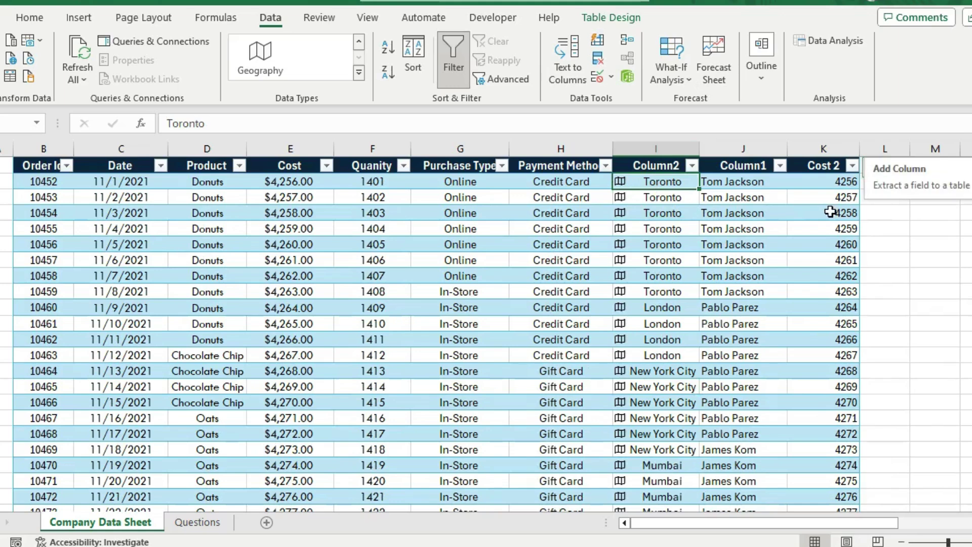
pyautogui.click(877, 168)
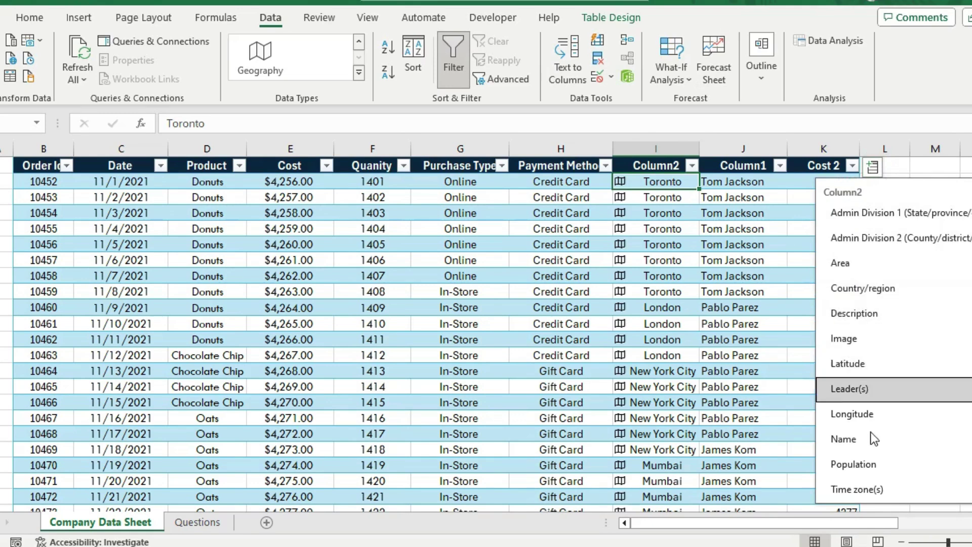
pyautogui.click(849, 297)
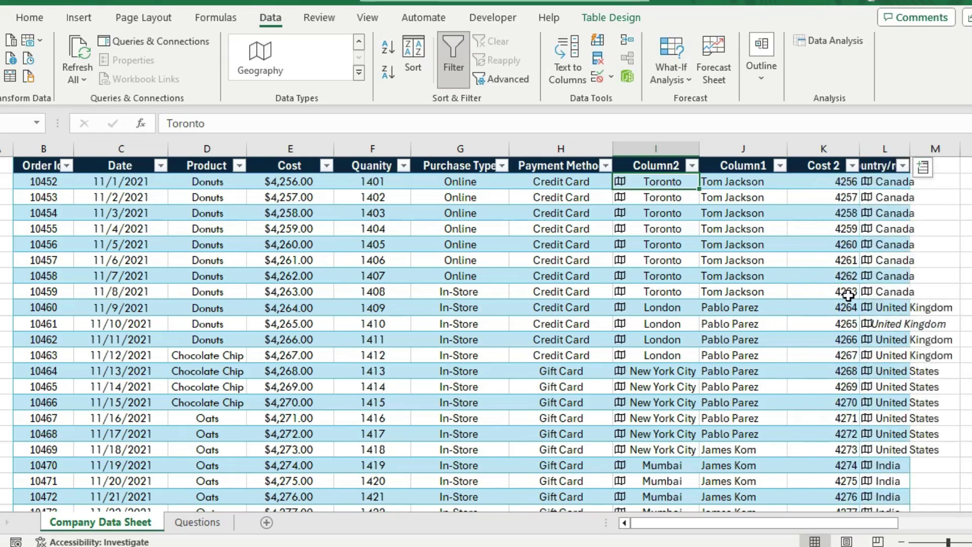
pyautogui.moveTo(910, 149); pyautogui.dragTo(970, 151)
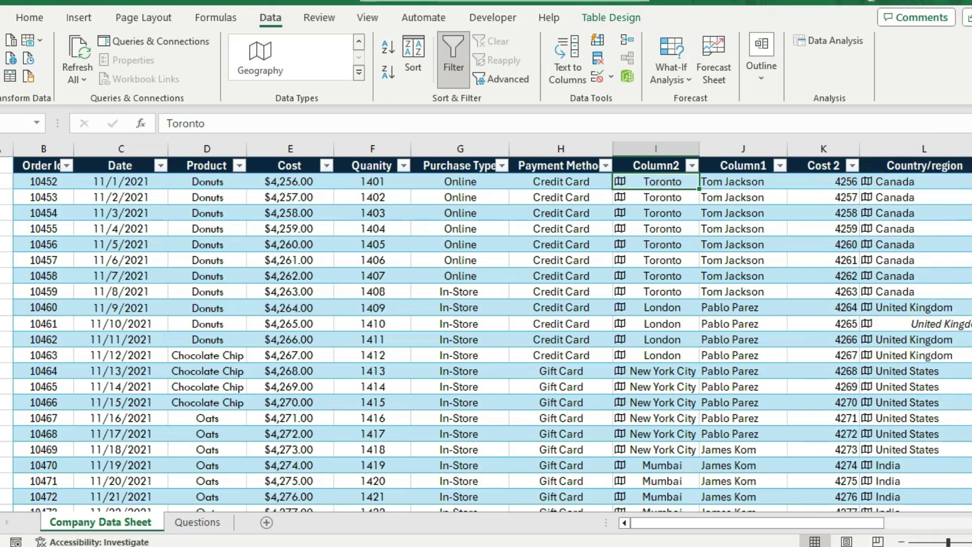
pyautogui.click(610, 324)
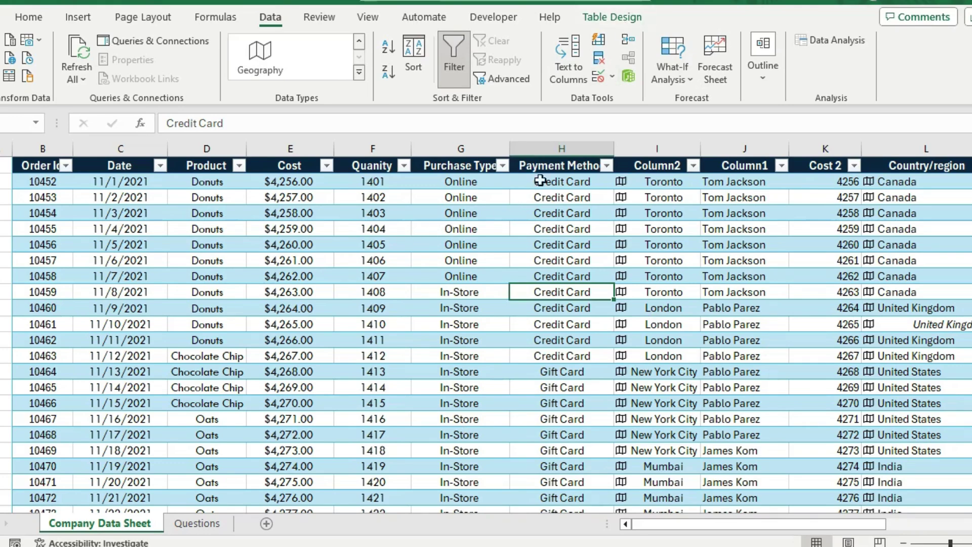
pyautogui.click(601, 63)
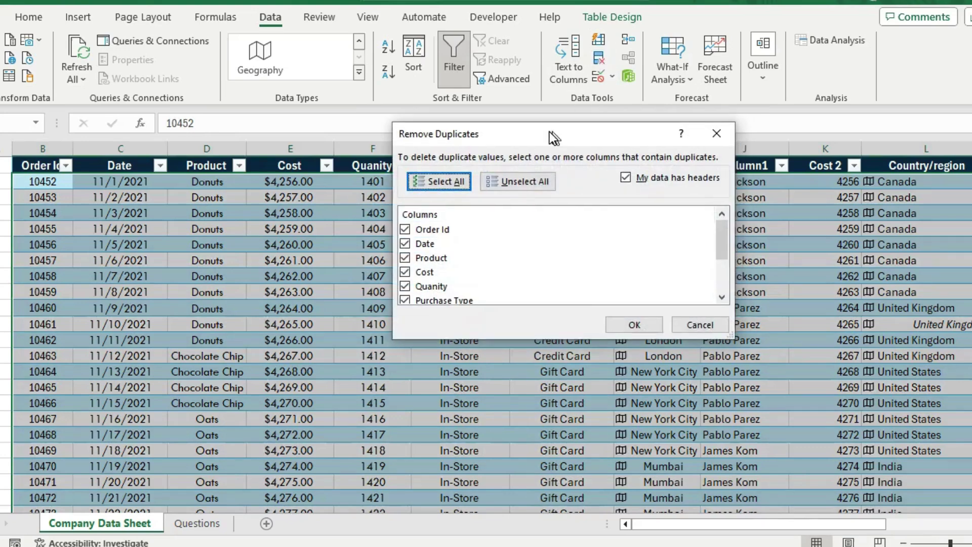
pyautogui.moveTo(551, 135); pyautogui.dragTo(509, 139)
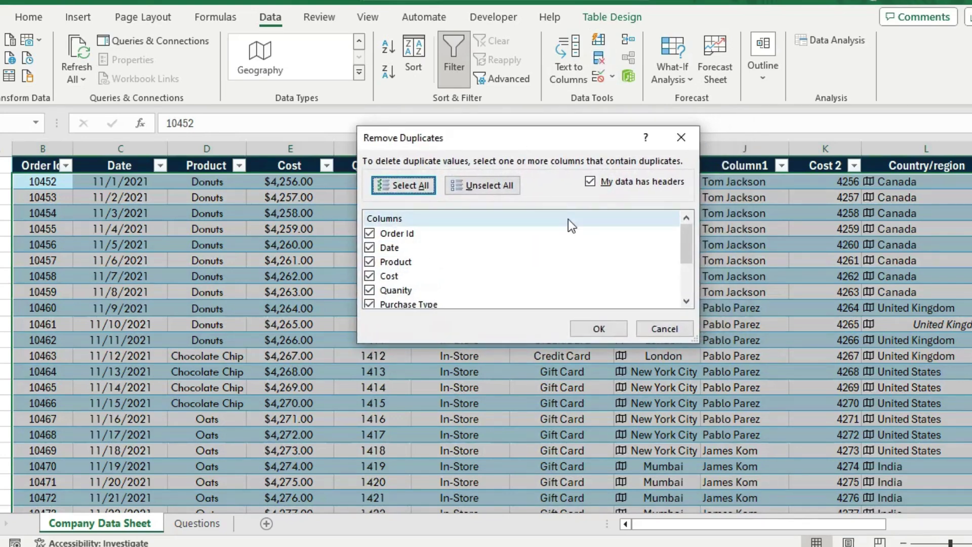
pyautogui.click(581, 325)
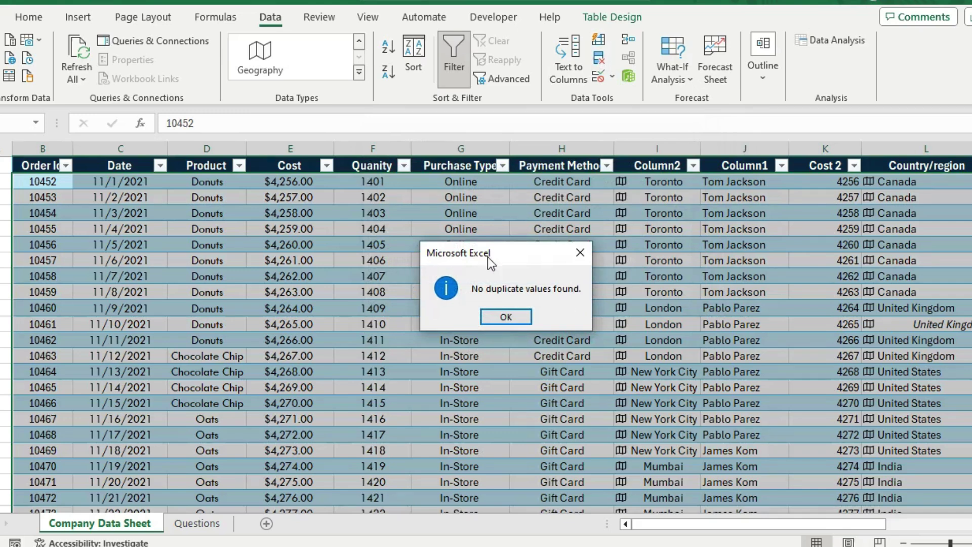
pyautogui.click(503, 316)
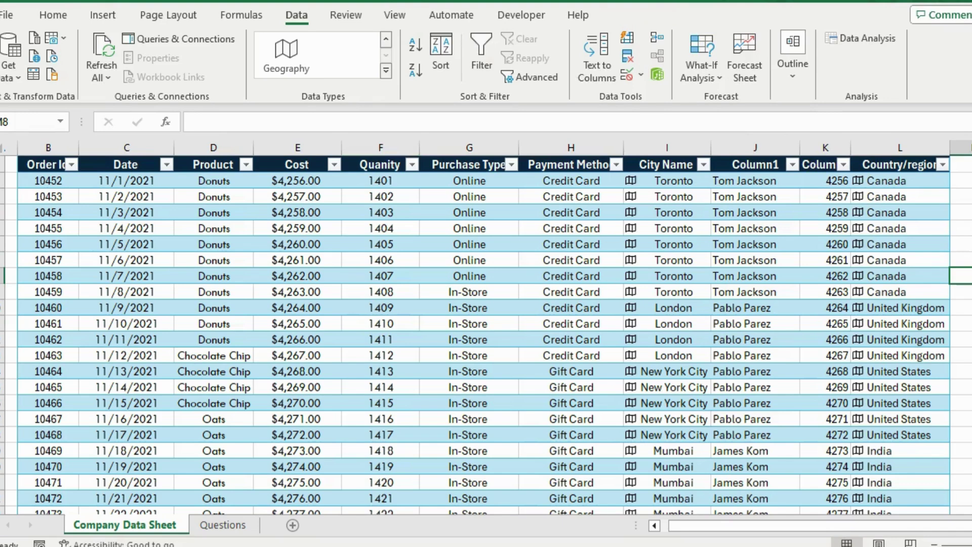
# - Move back and forth across the sheet's columns around column P to check the table
pyautogui.hscroll(2, 971, 422)
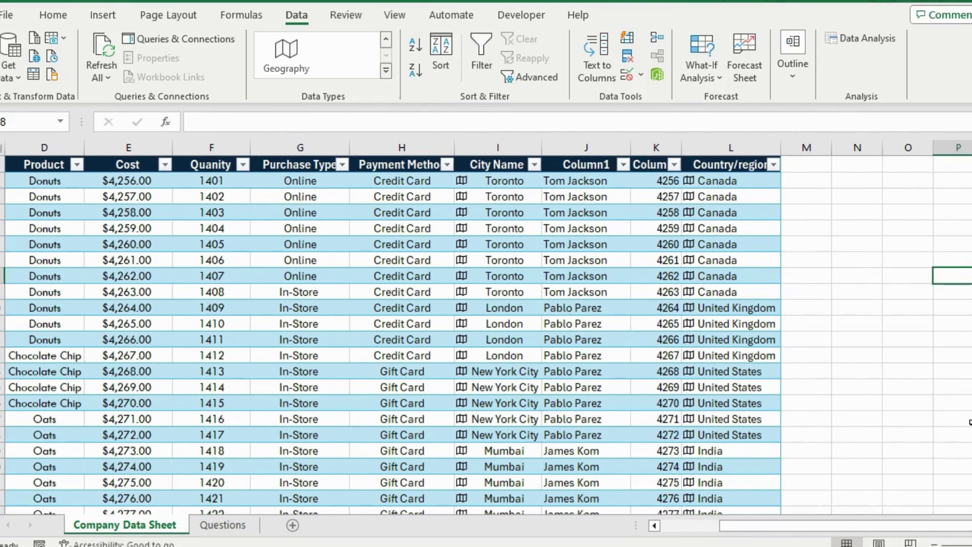
pyautogui.press('Left')
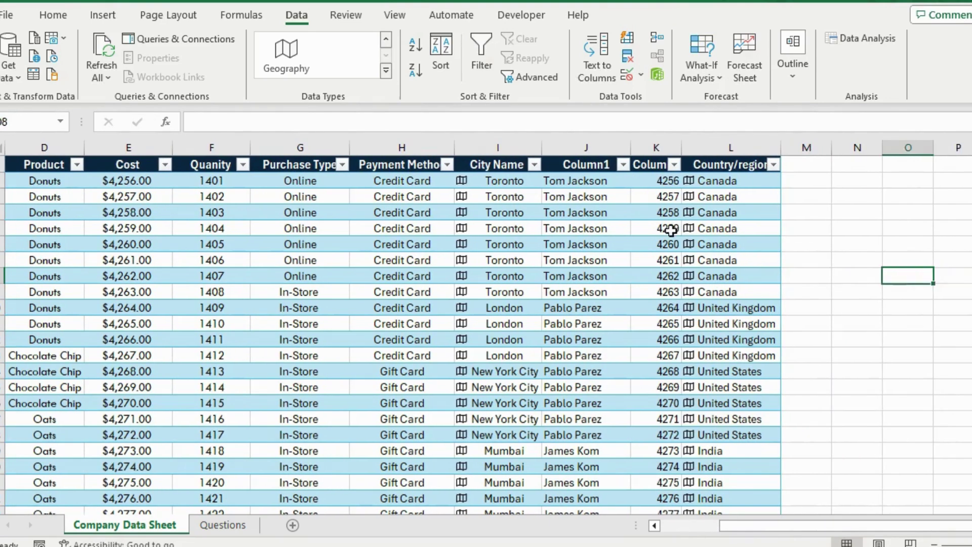
pyautogui.hscroll(-2, 841, 342)
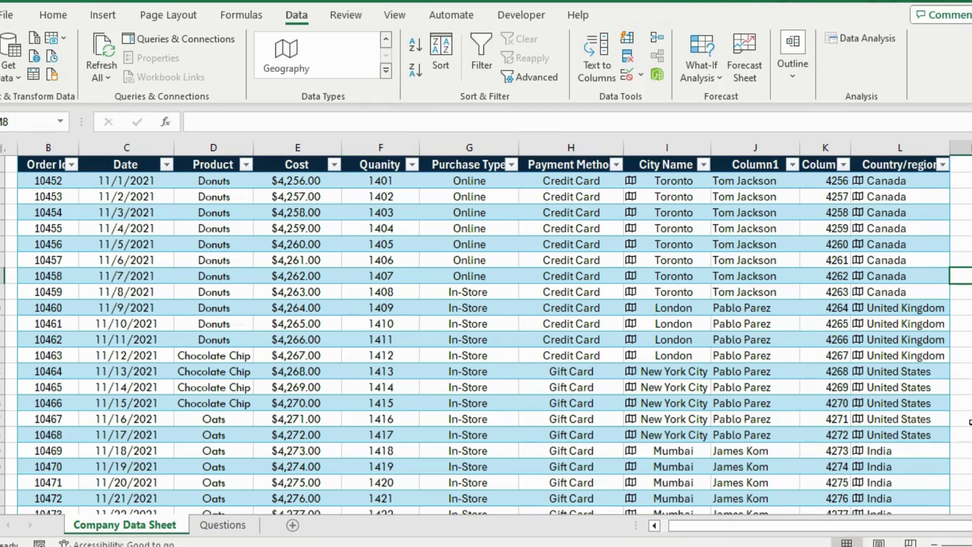
pyautogui.hscroll(2, 970, 422)
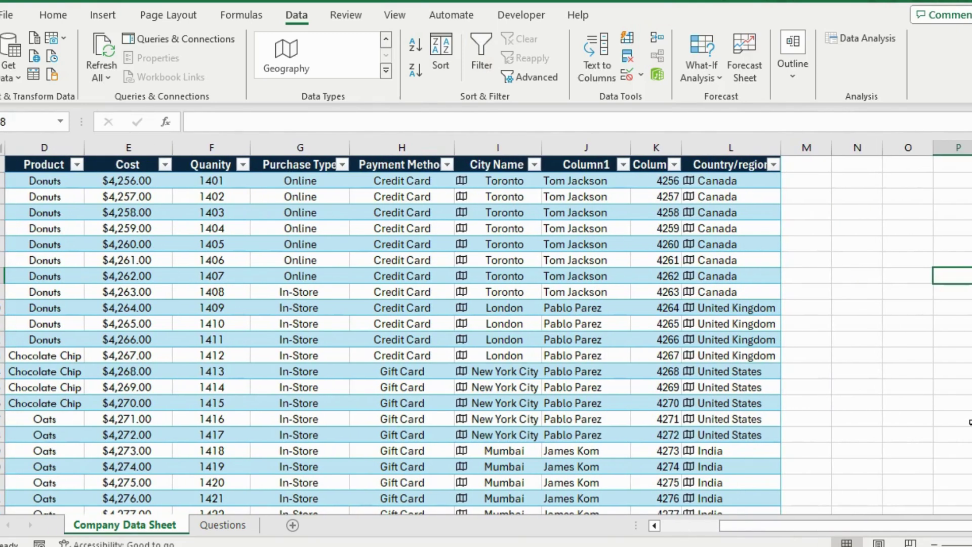
pyautogui.press('Left')
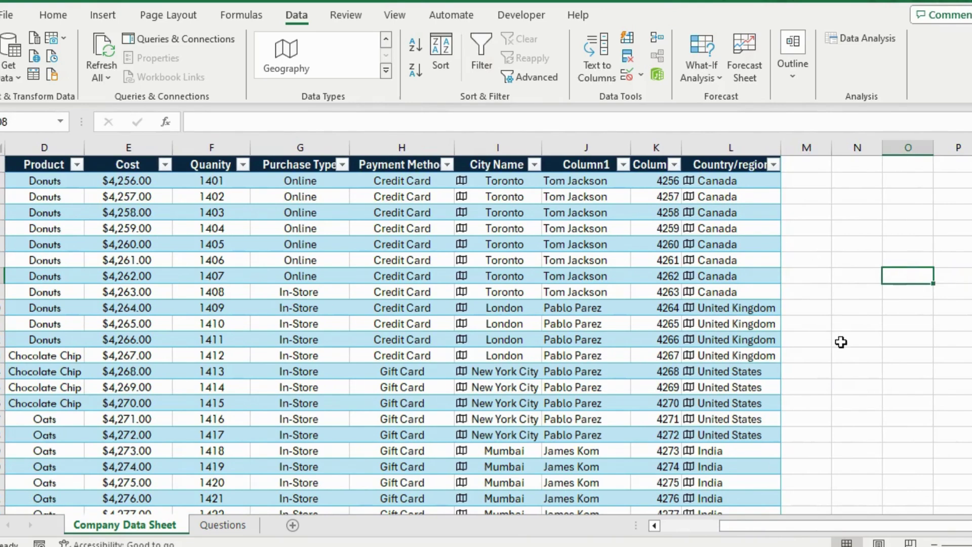
pyautogui.press('Left')
pyautogui.press('Left')
pyautogui.hscroll(-2, 842, 342)
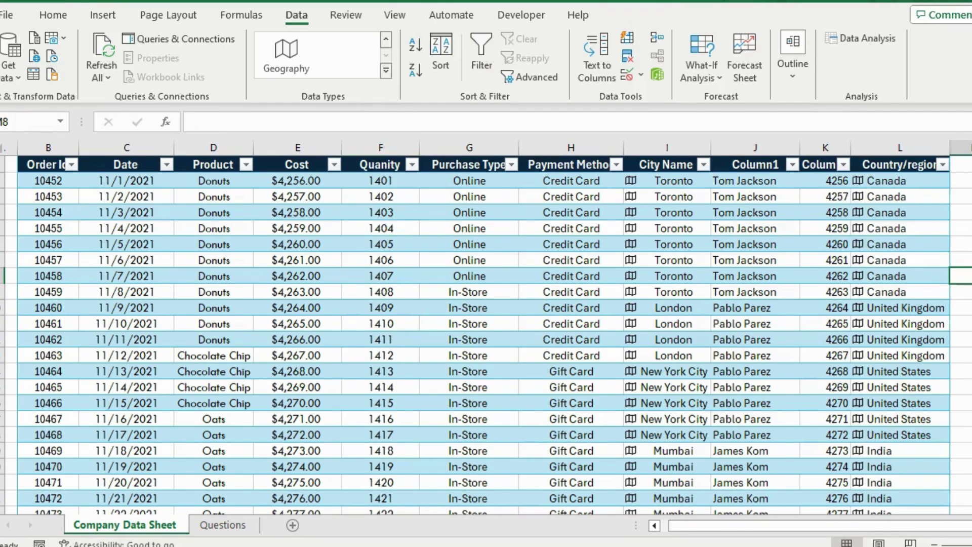
pyautogui.press('Right')
pyautogui.press('Right')
pyautogui.press('Right')
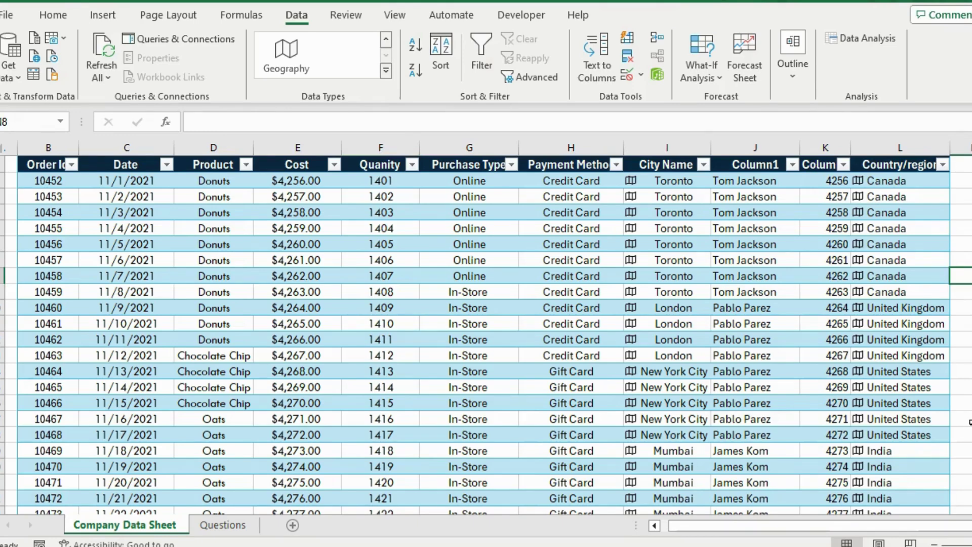
pyautogui.press('Left')
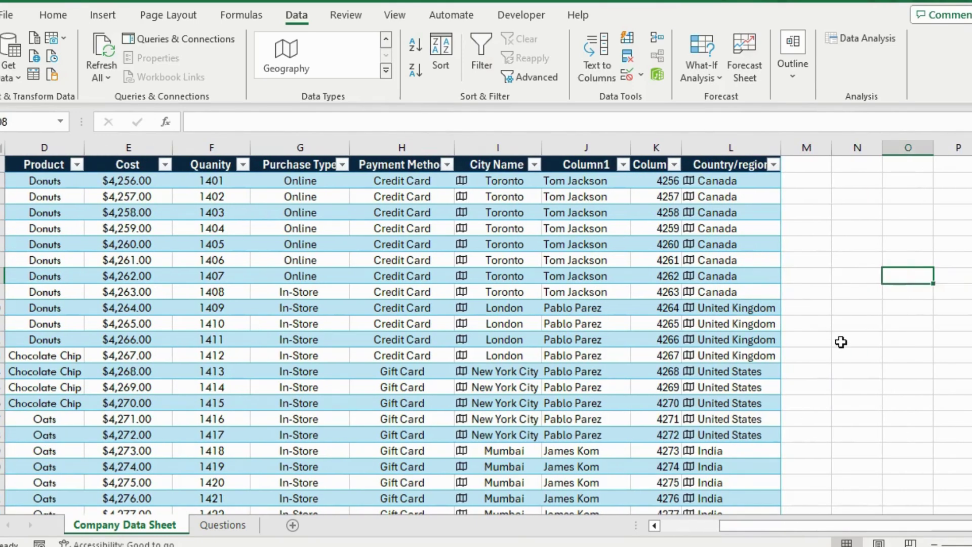
pyautogui.press('Left')
pyautogui.press('Left')
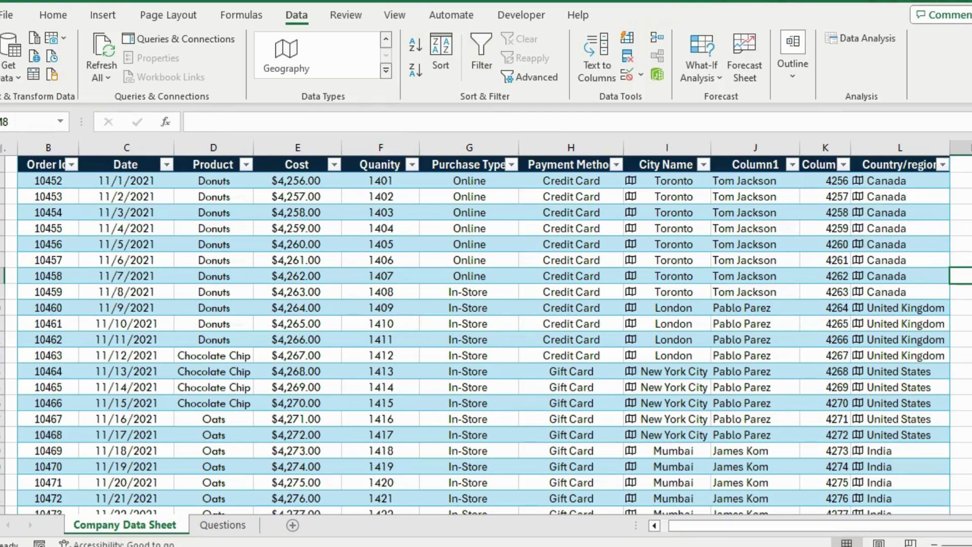
pyautogui.press('Right')
pyautogui.press('Right')
pyautogui.press('Right')
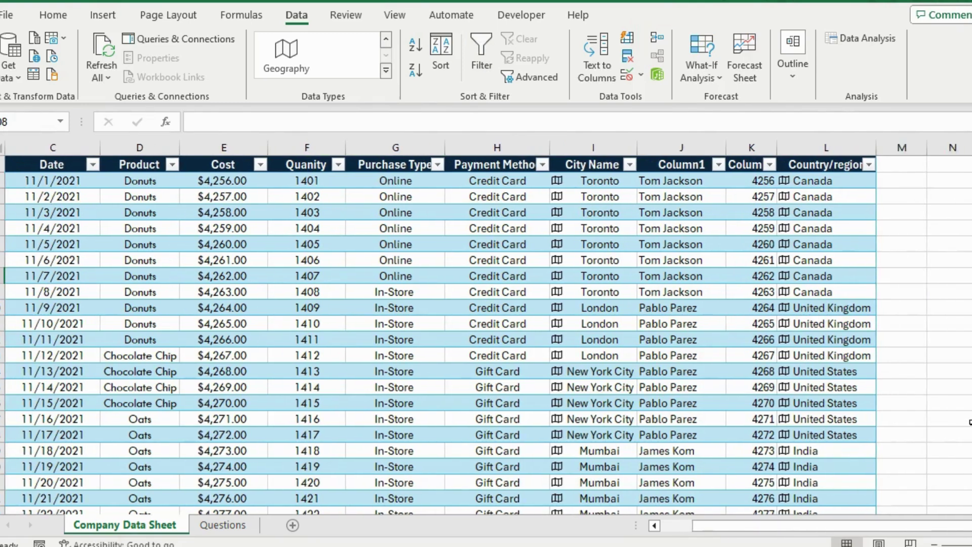
pyautogui.press('Left')
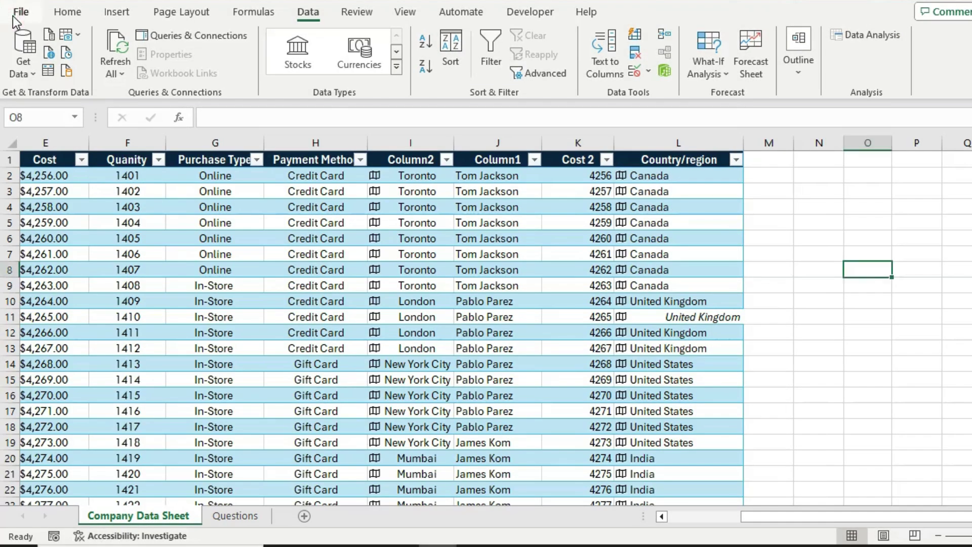
# - Turn on Analysis ToolPak in the Excel Add-ins manager under File > Options > Add-ins
pyautogui.click(7, 14)
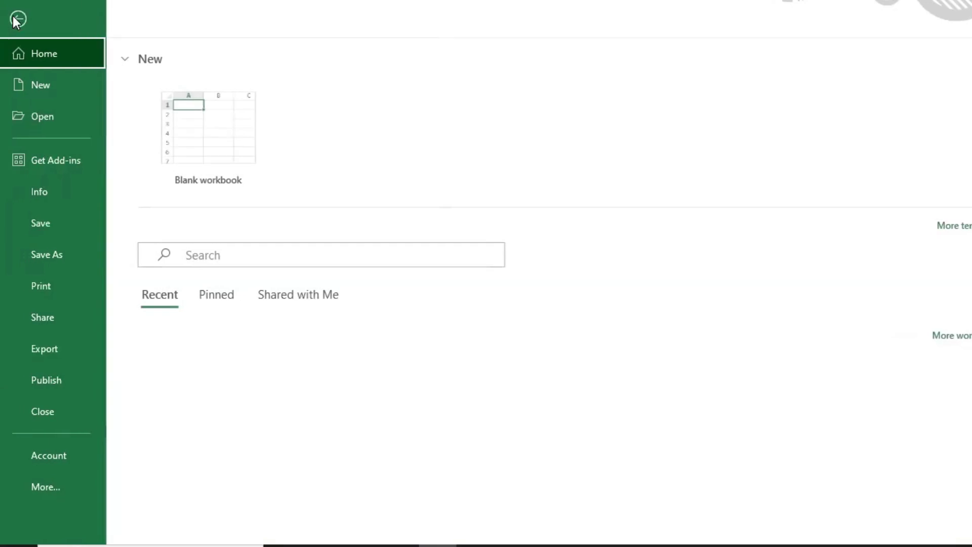
pyautogui.click(44, 481)
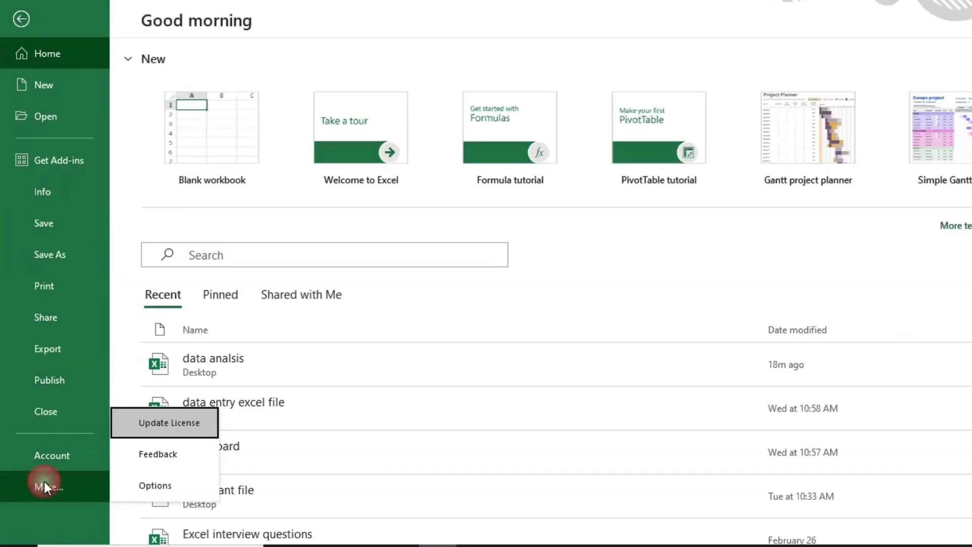
pyautogui.click(181, 476)
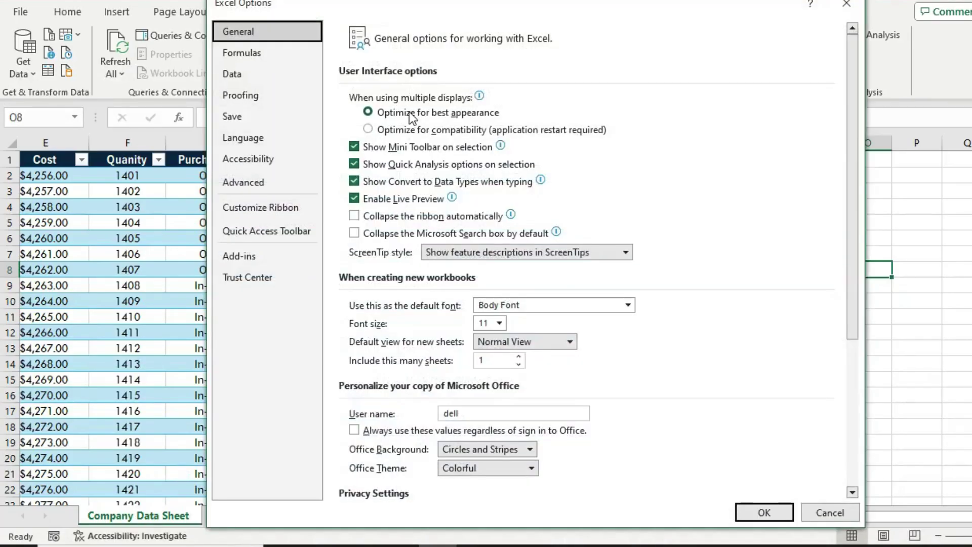
pyautogui.click(287, 258)
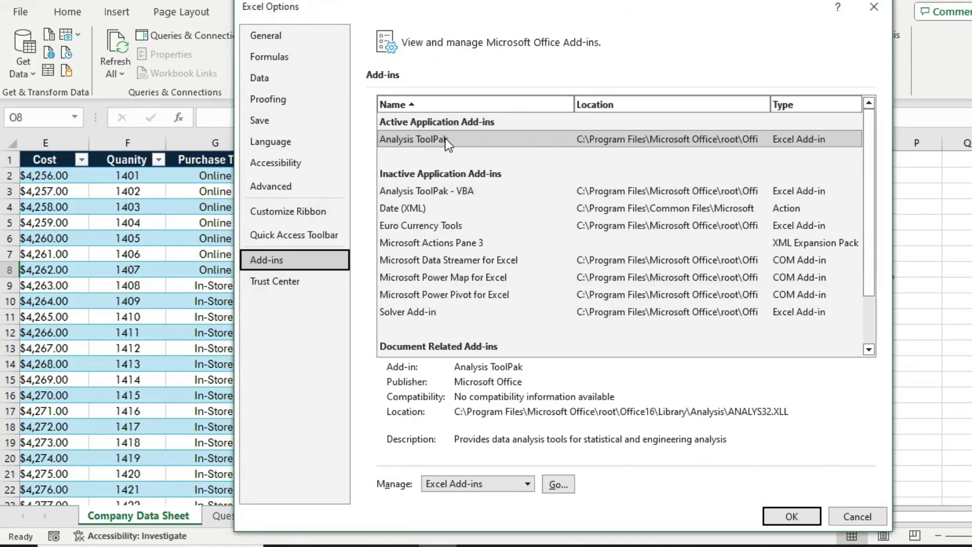
pyautogui.click(505, 144)
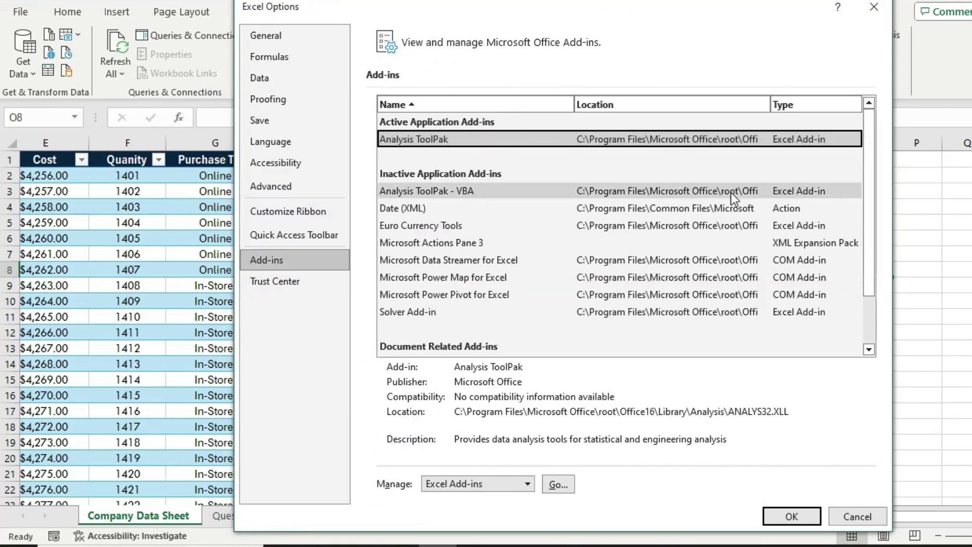
pyautogui.click(560, 485)
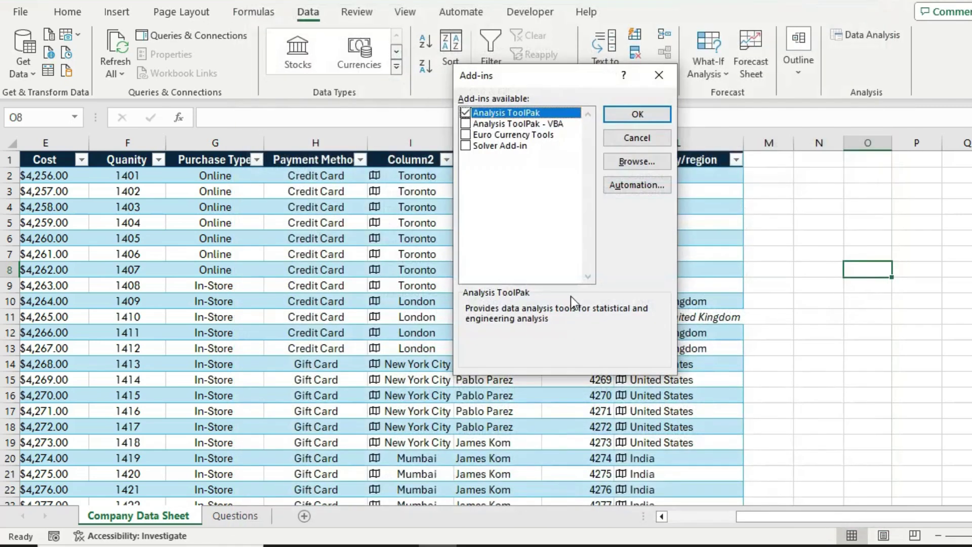
pyautogui.click(639, 116)
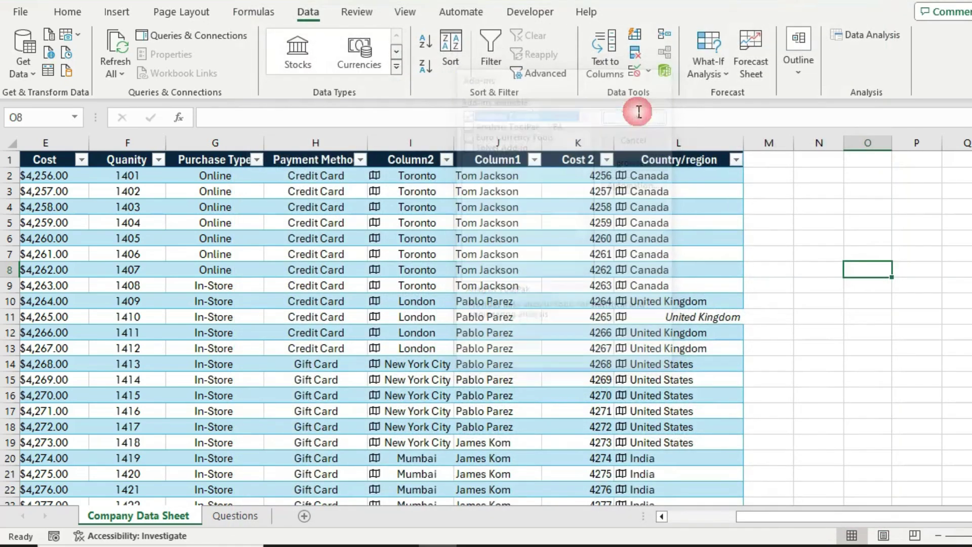
# - Start a Descriptive Statistics analysis with the Cost 2 values K2:K59 as input range
pyautogui.click(868, 37)
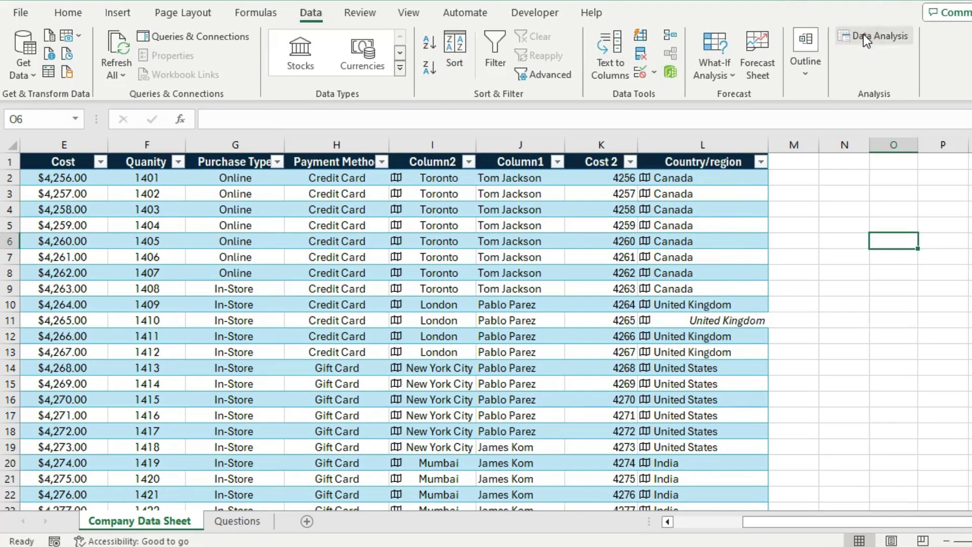
pyautogui.click(863, 34)
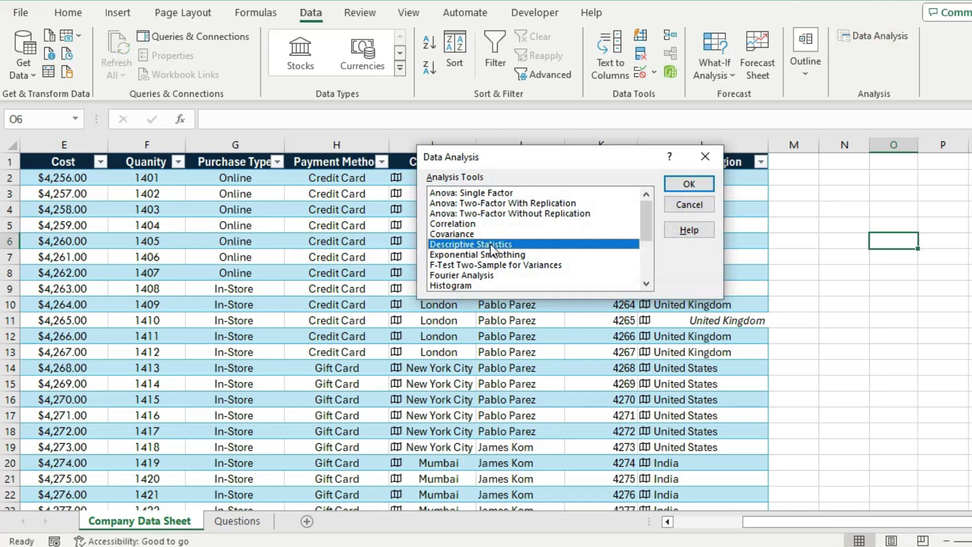
pyautogui.click(687, 183)
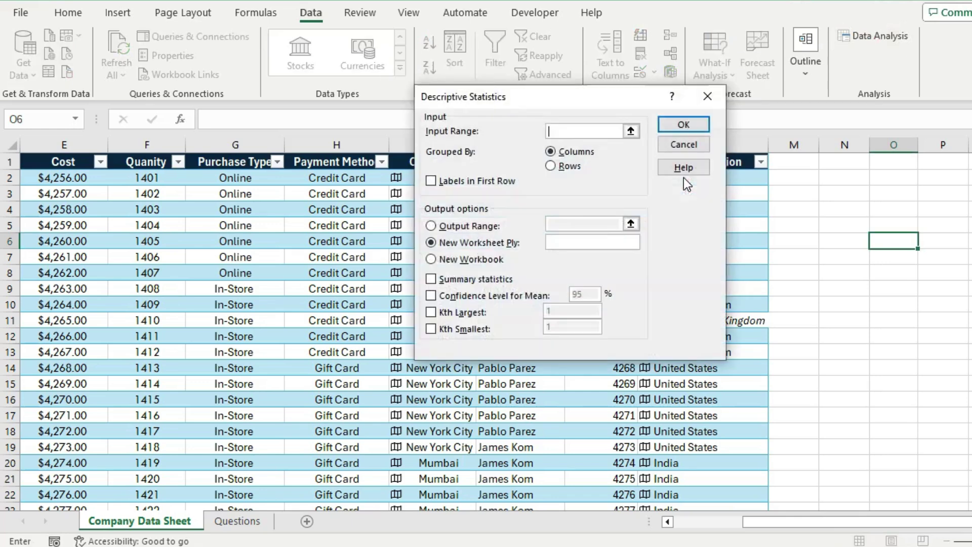
pyautogui.click(630, 131)
pyautogui.moveTo(633, 178); pyautogui.dragTo(599, 408)
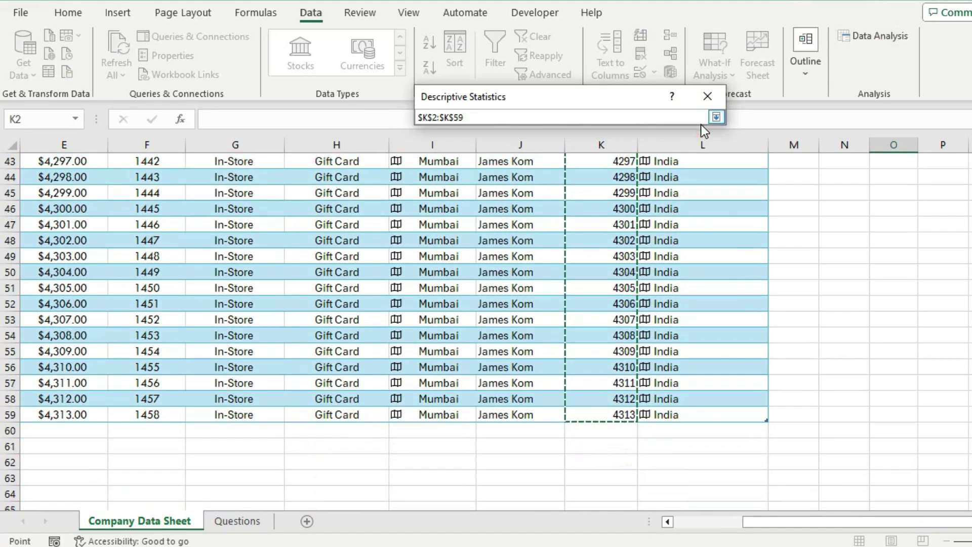
pyautogui.click(716, 117)
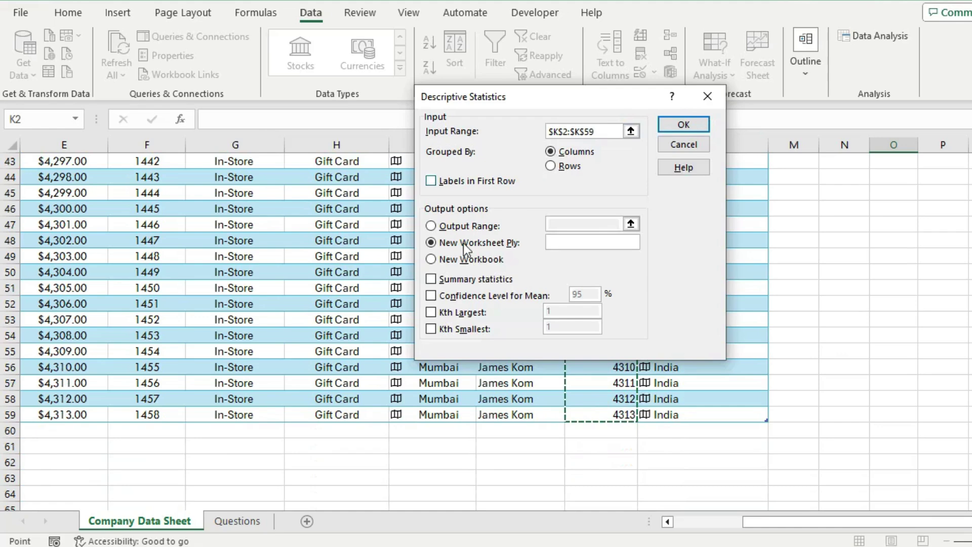
# - Enable summary statistics, output to cell P6, and run the analysis
pyautogui.click(431, 280)
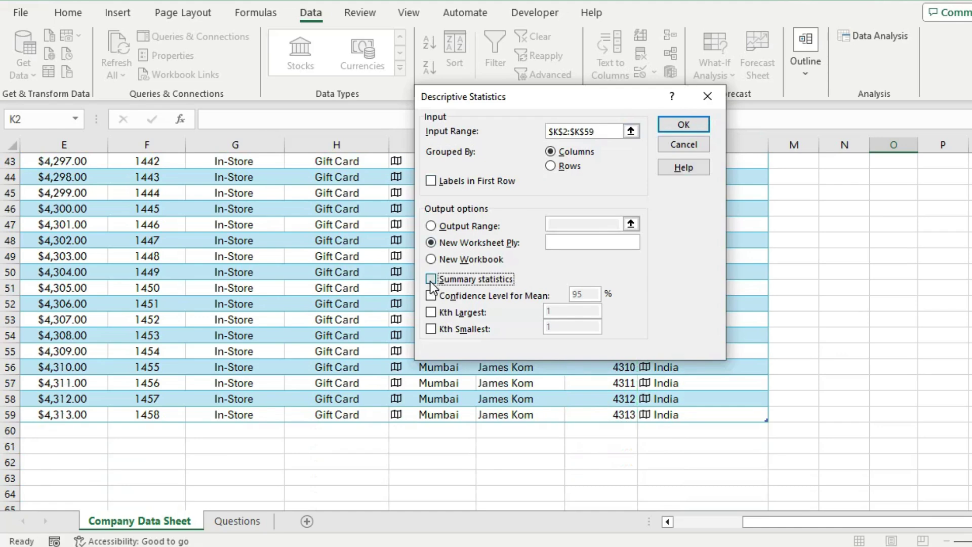
pyautogui.click(431, 226)
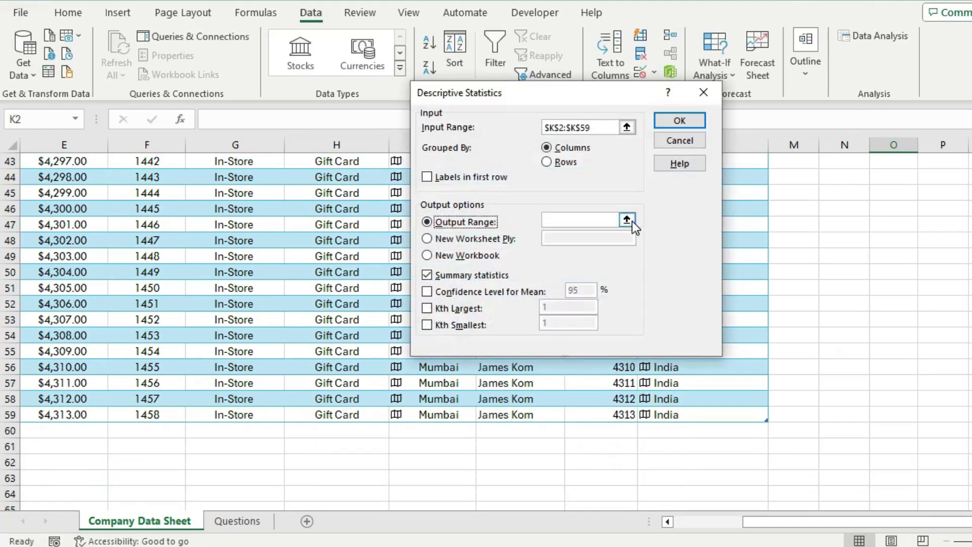
pyautogui.click(627, 219)
pyautogui.scroll(14, 794, 221)
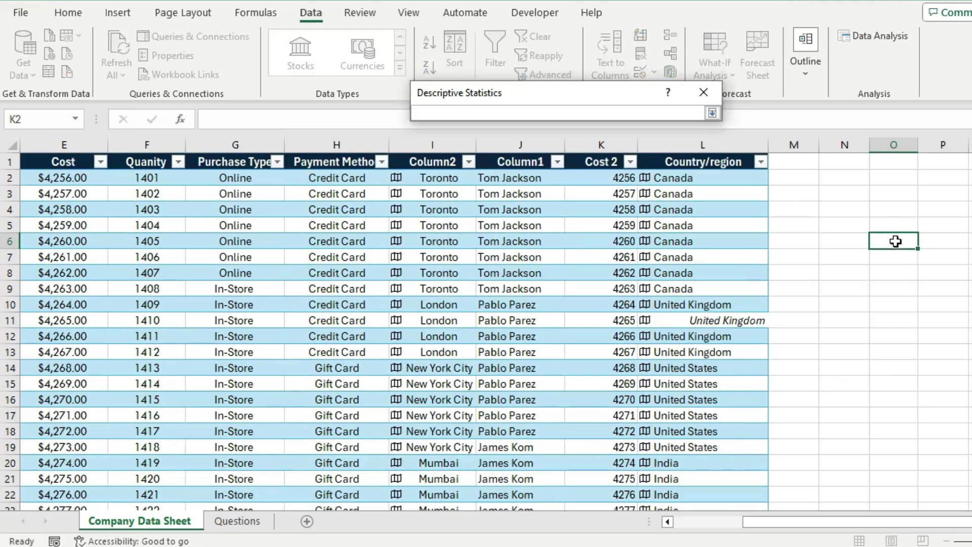
pyautogui.click(936, 242)
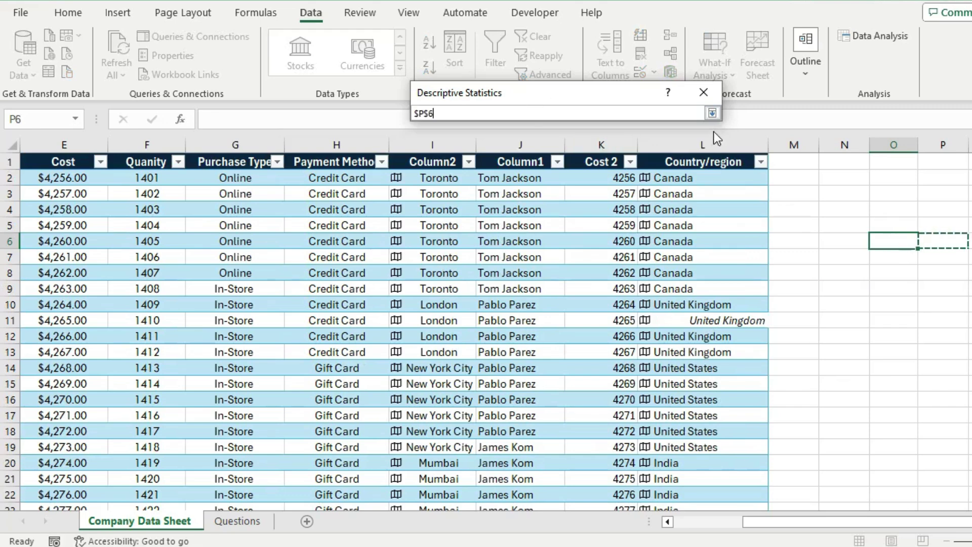
pyautogui.click(712, 113)
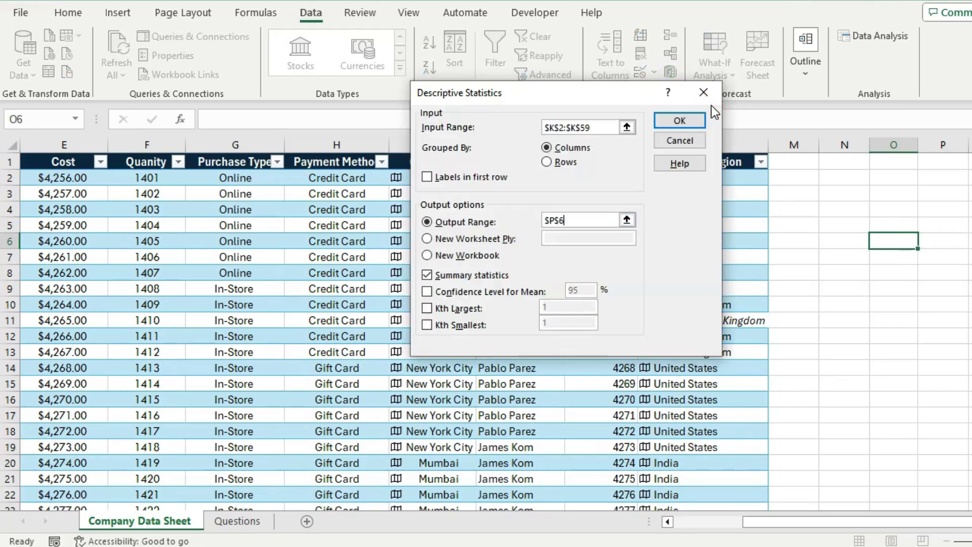
pyautogui.click(670, 124)
pyautogui.click(971, 384)
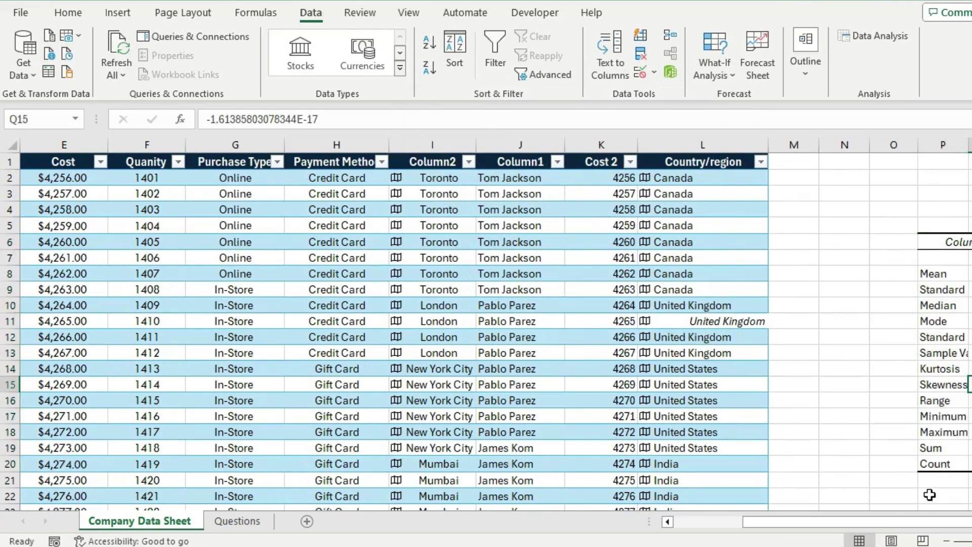
# - Review the Mean, Standard Error, Median, Standard Deviation, Minimum and Maximum results
pyautogui.click(962, 519)
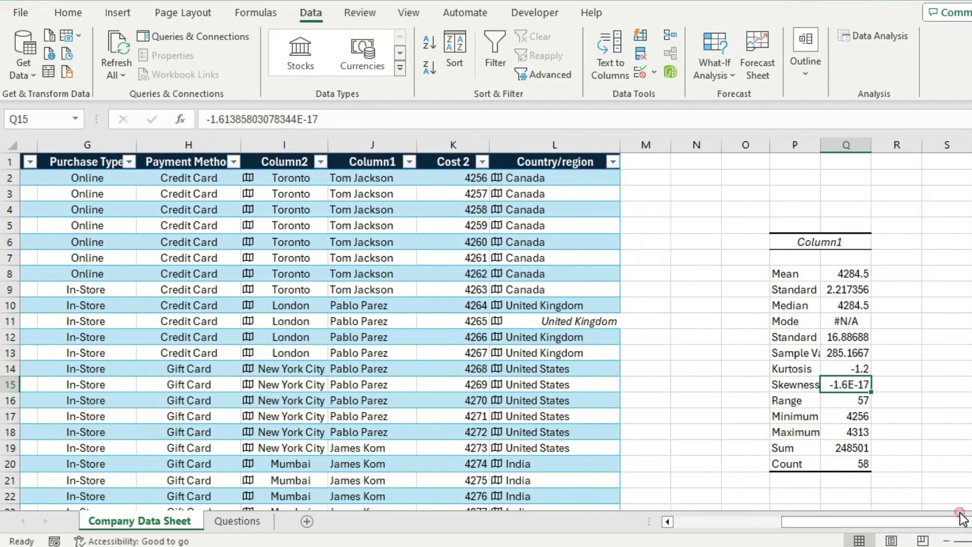
pyautogui.click(812, 271)
pyautogui.click(807, 289)
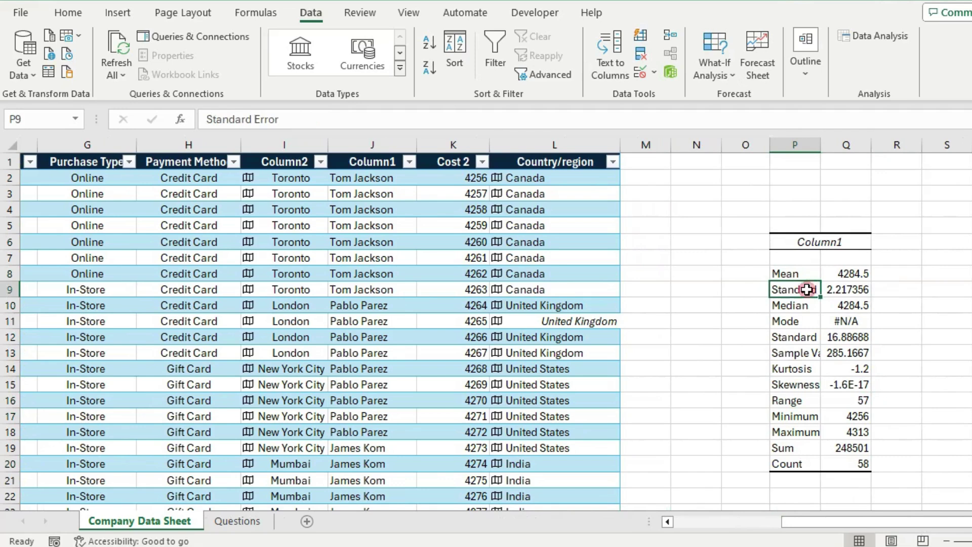
pyautogui.click(808, 305)
pyautogui.click(797, 335)
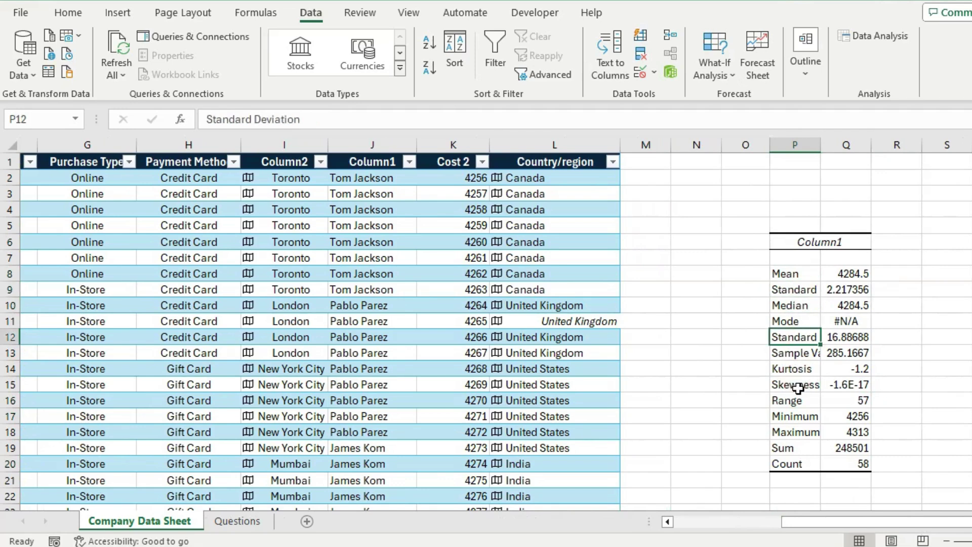
pyautogui.click(799, 418)
pyautogui.click(799, 432)
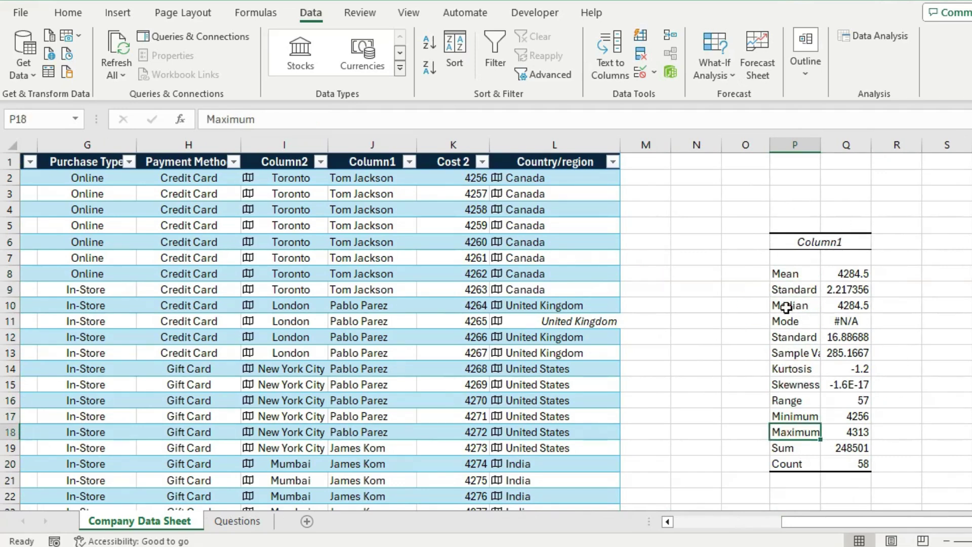
pyautogui.moveTo(798, 525); pyautogui.dragTo(744, 526)
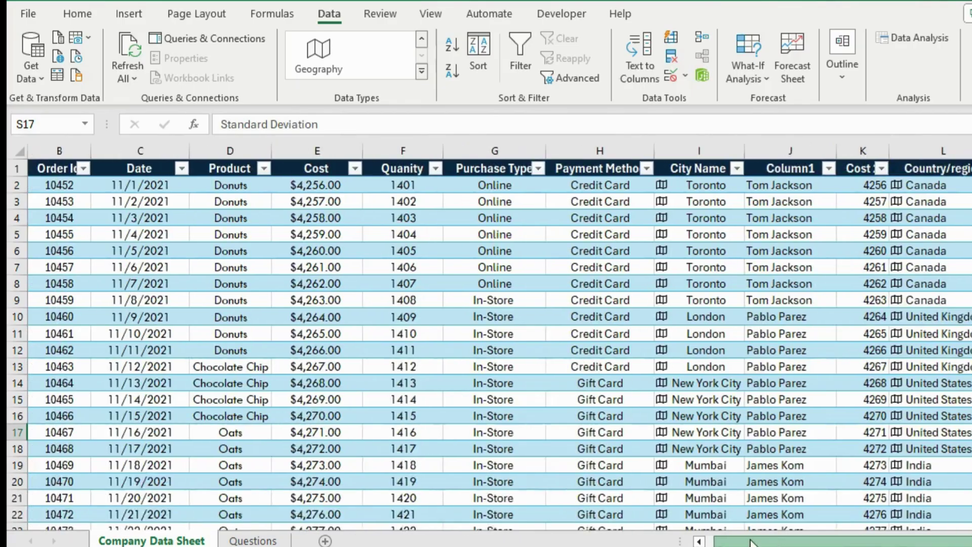
pyautogui.hscroll(-1, 642, 239)
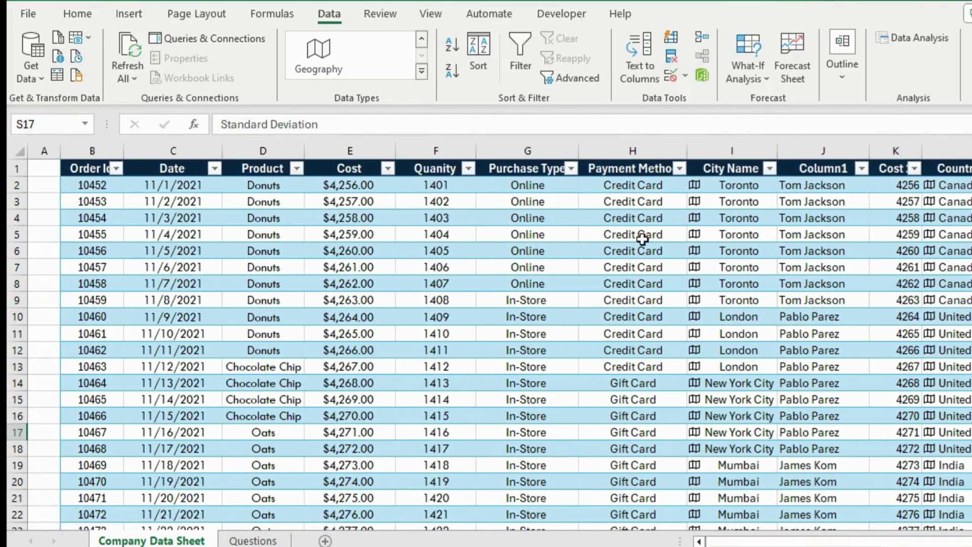
# - Insert a box-and-whisker chart of the Cost values E2:E59 and move it up and right
pyautogui.click(360, 245)
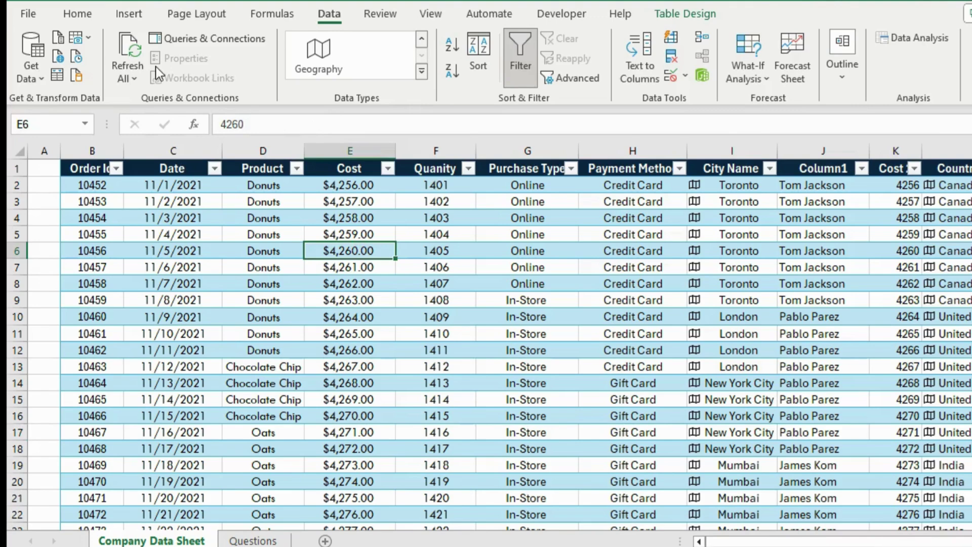
pyautogui.click(121, 17)
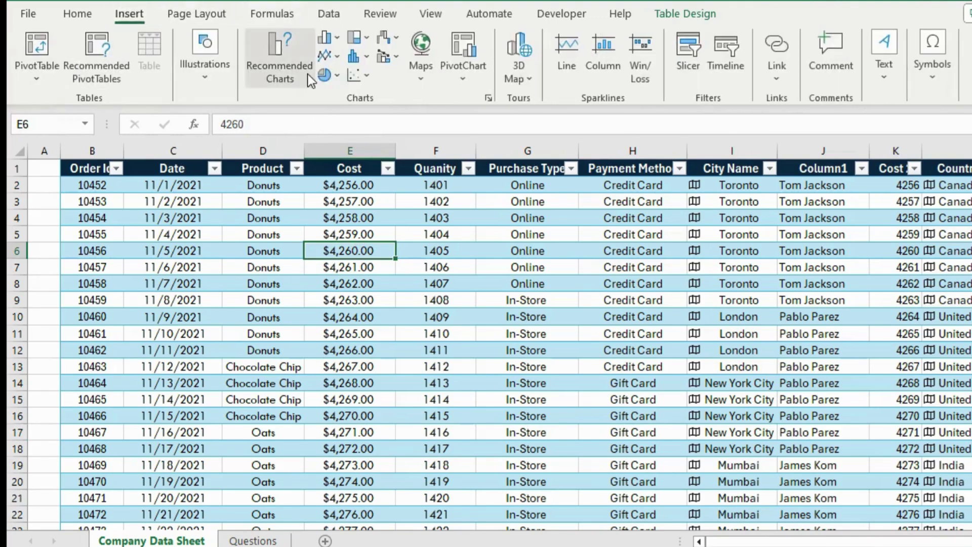
pyautogui.click(365, 188)
pyautogui.hotkey('ctrl', 'shift', 'Down')
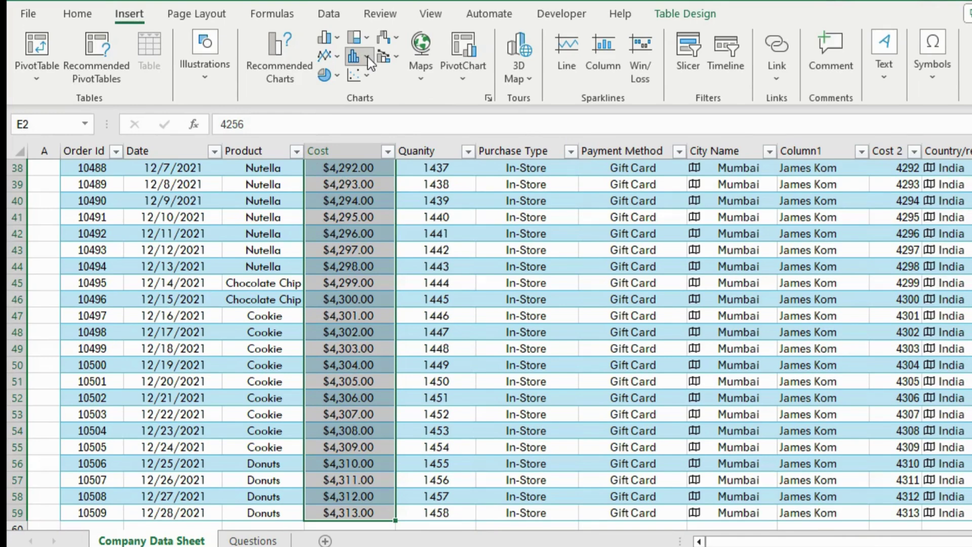
pyautogui.hotkey('alt', 'F1')
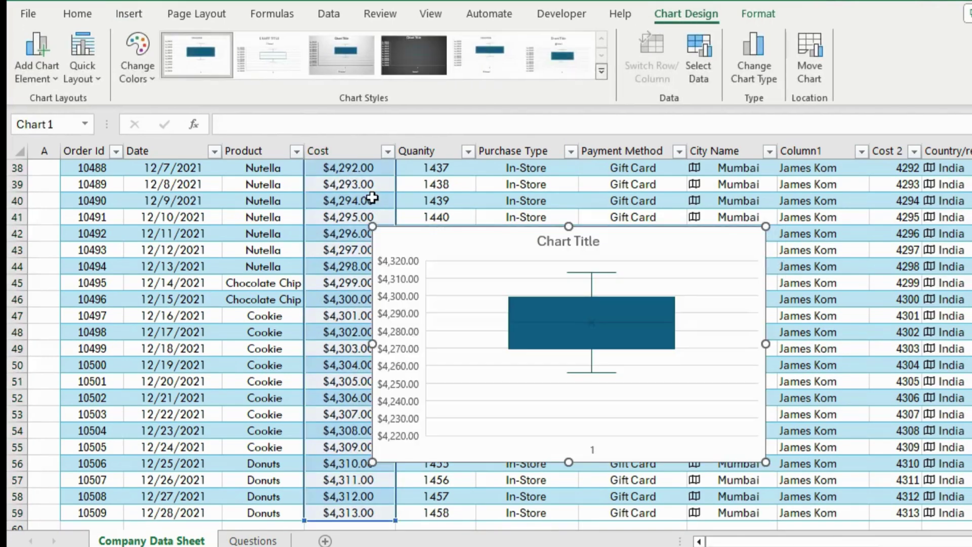
pyautogui.moveTo(672, 249); pyautogui.dragTo(746, 183)
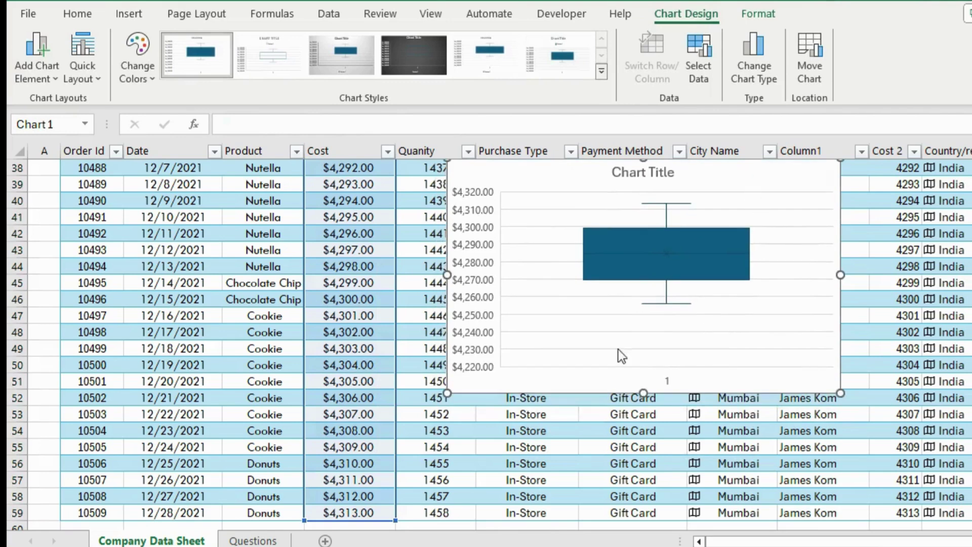
pyautogui.hscroll(3, 948, 538)
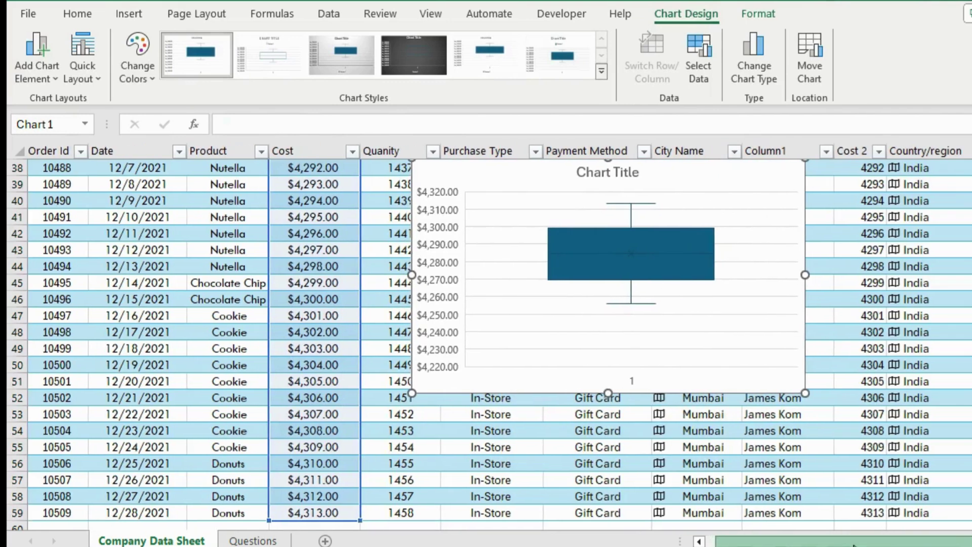
pyautogui.hscroll(3, 949, 538)
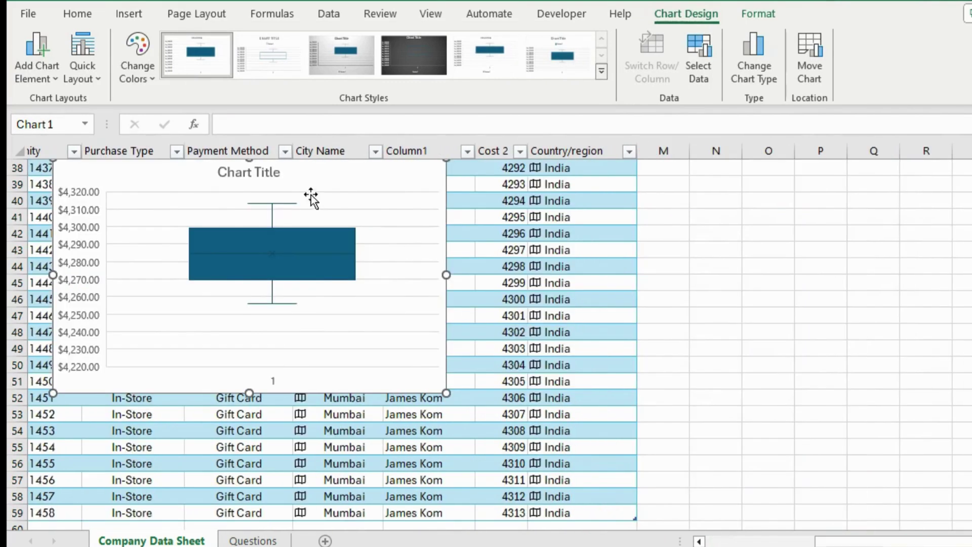
pyautogui.moveTo(314, 178); pyautogui.dragTo(942, 209)
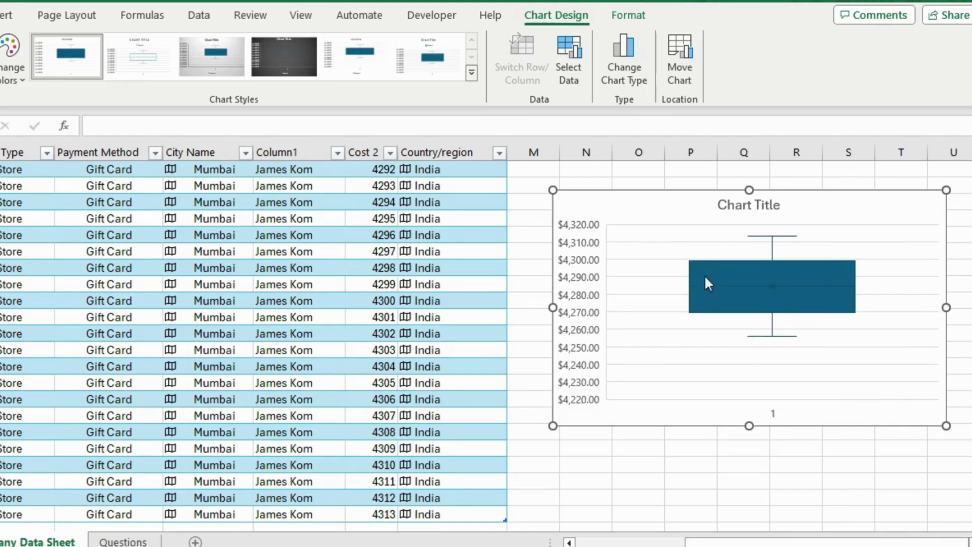
pyautogui.click(763, 269)
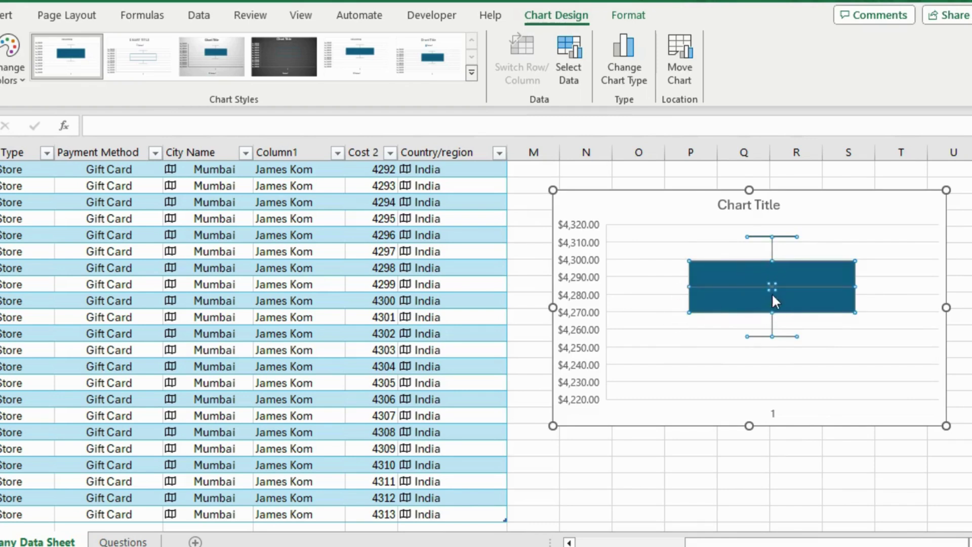
pyautogui.click(803, 330)
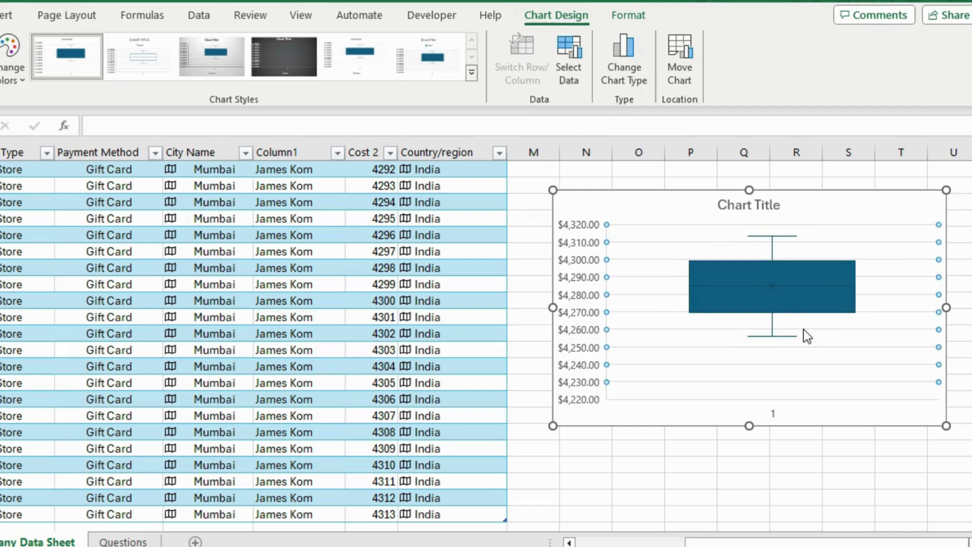
pyautogui.click(877, 208)
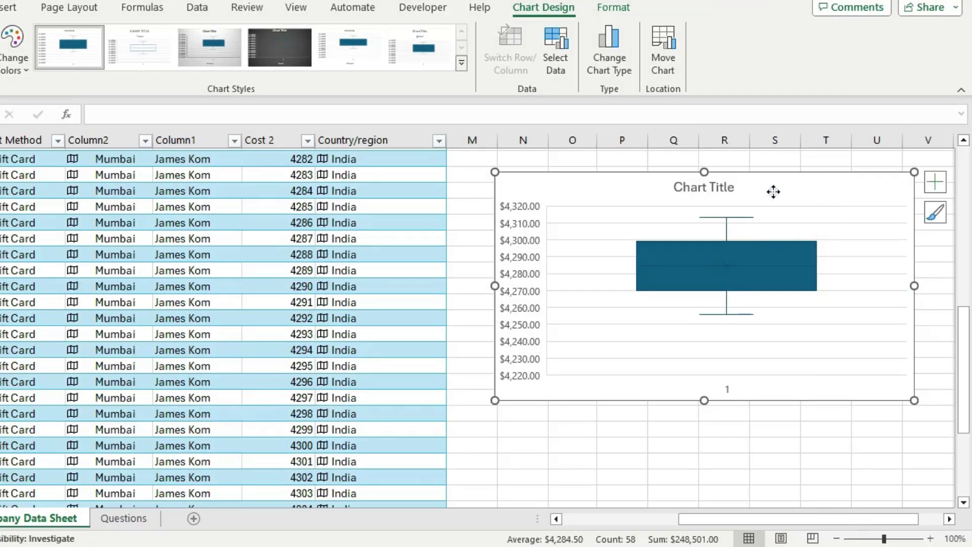
# - Set the chart's horizontal axis labels to the Column1 names in J2:J59
pyautogui.rightClick(809, 214)
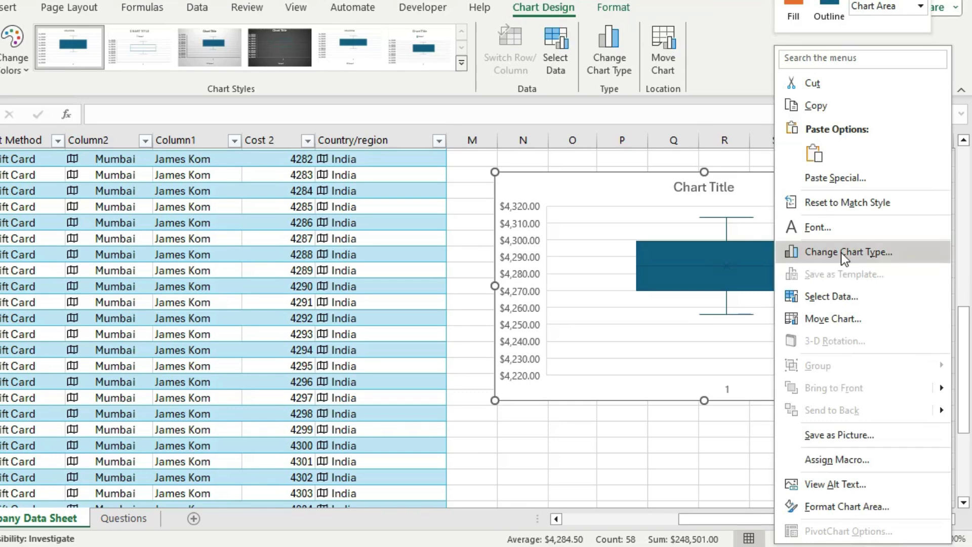
pyautogui.click(831, 297)
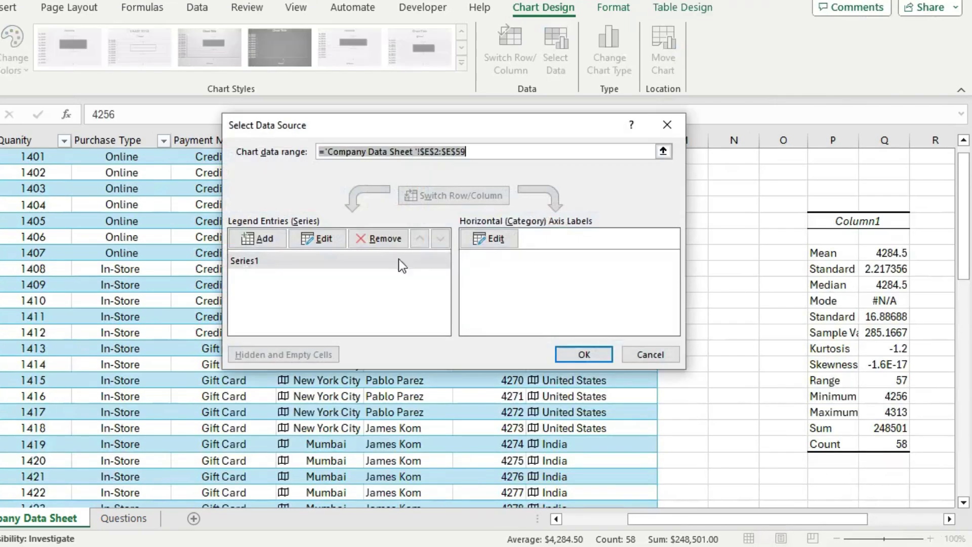
pyautogui.click(494, 238)
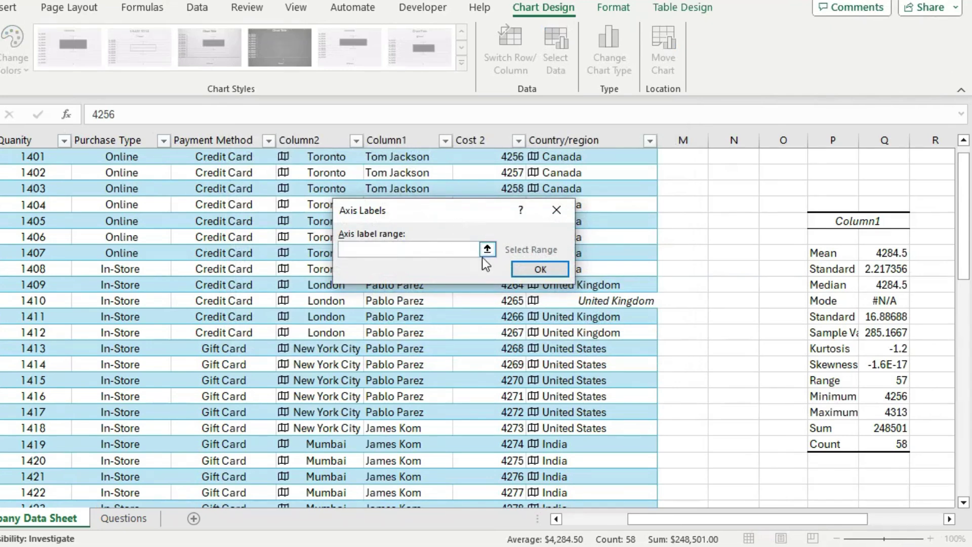
pyautogui.click(487, 249)
pyautogui.click(395, 173)
pyautogui.hotkey('ctrl', 'shift', 'Down')
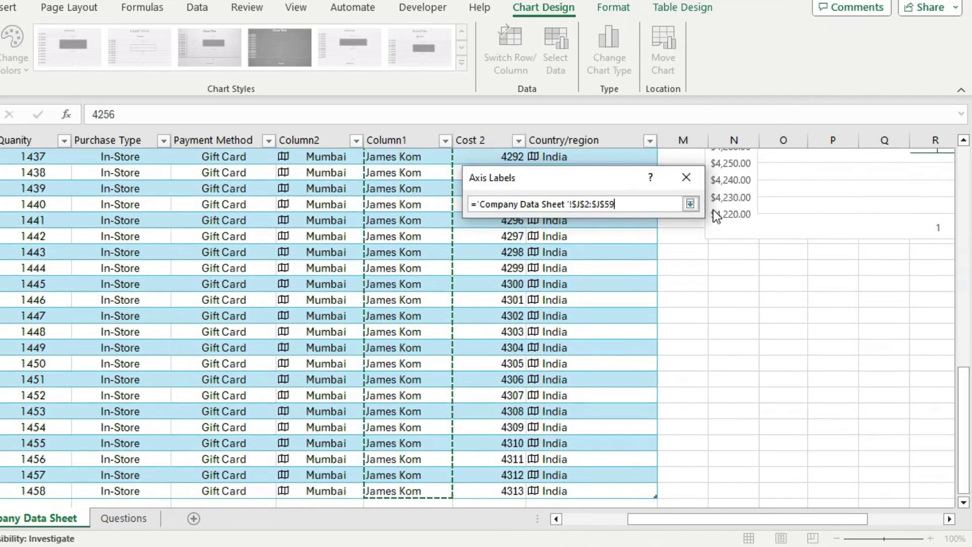
pyautogui.click(691, 203)
pyautogui.click(668, 236)
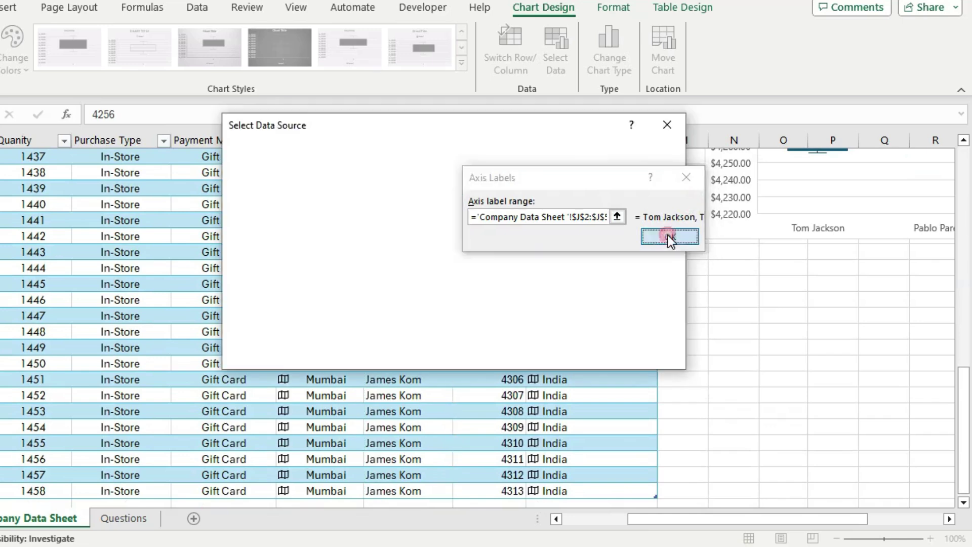
pyautogui.click(585, 354)
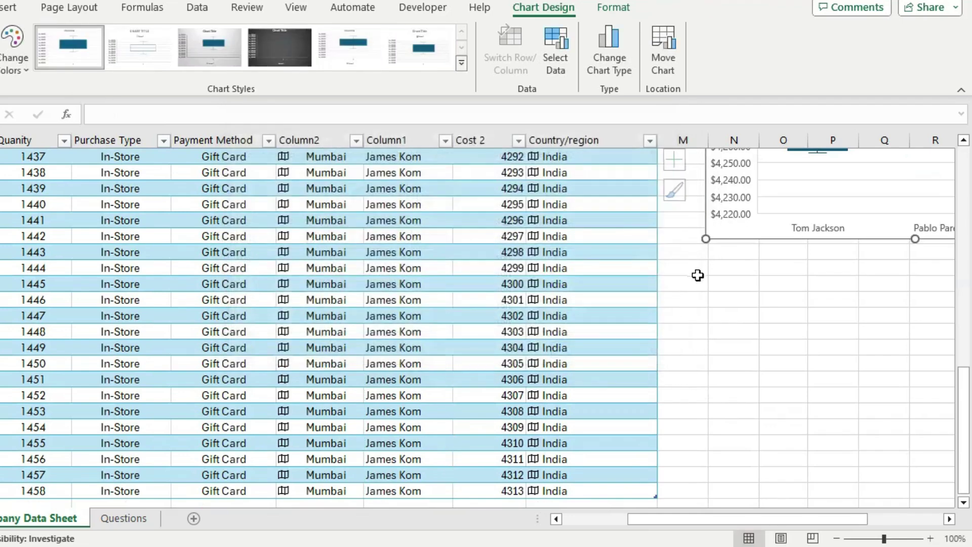
pyautogui.click(665, 473)
pyautogui.moveTo(672, 520); pyautogui.dragTo(753, 515)
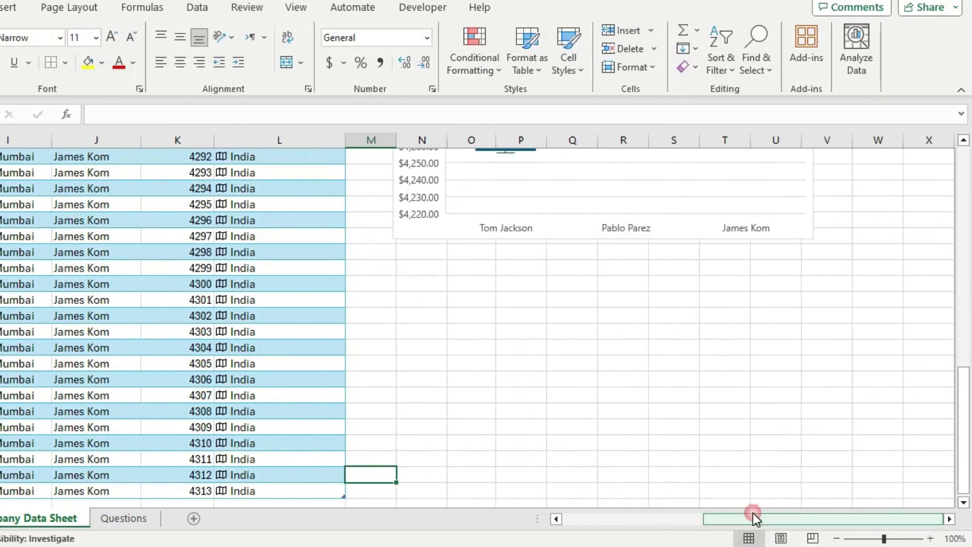
pyautogui.scroll(7, 712, 354)
pyautogui.scroll(-4, 713, 355)
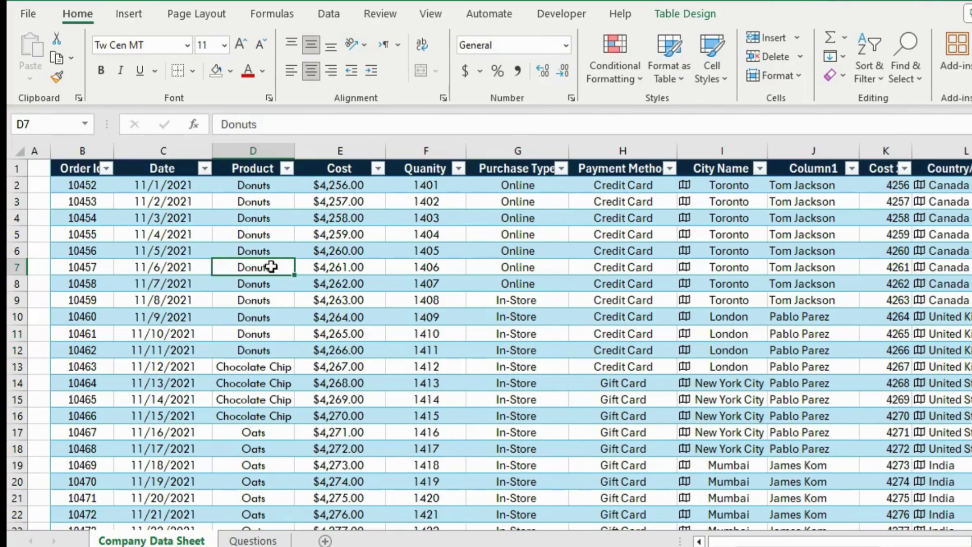
pyautogui.click(274, 541)
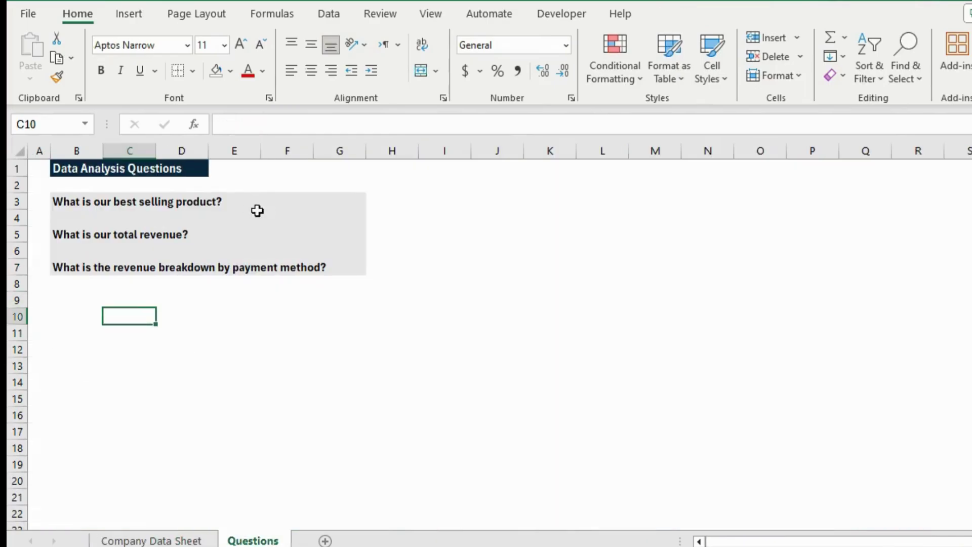
pyautogui.click(236, 205)
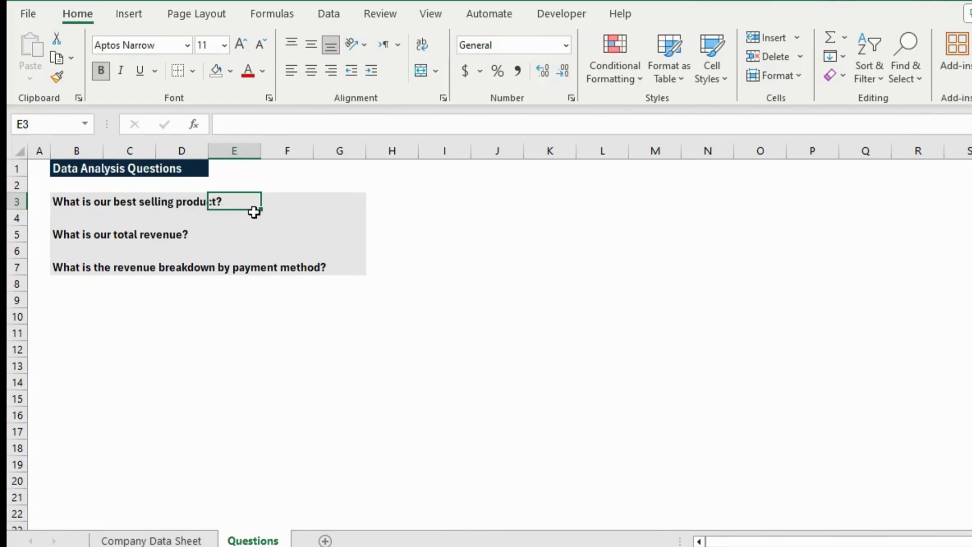
pyautogui.click(247, 233)
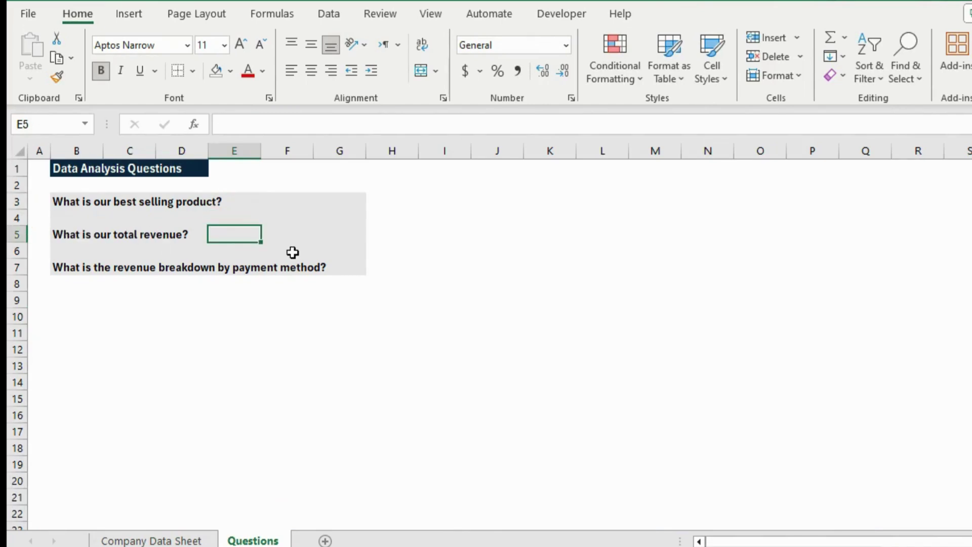
pyautogui.click(371, 268)
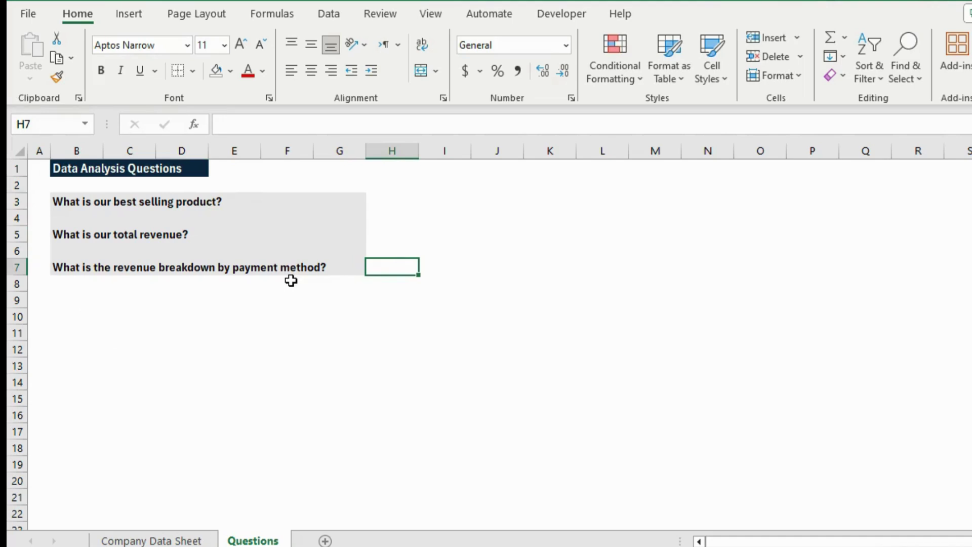
pyautogui.click(152, 540)
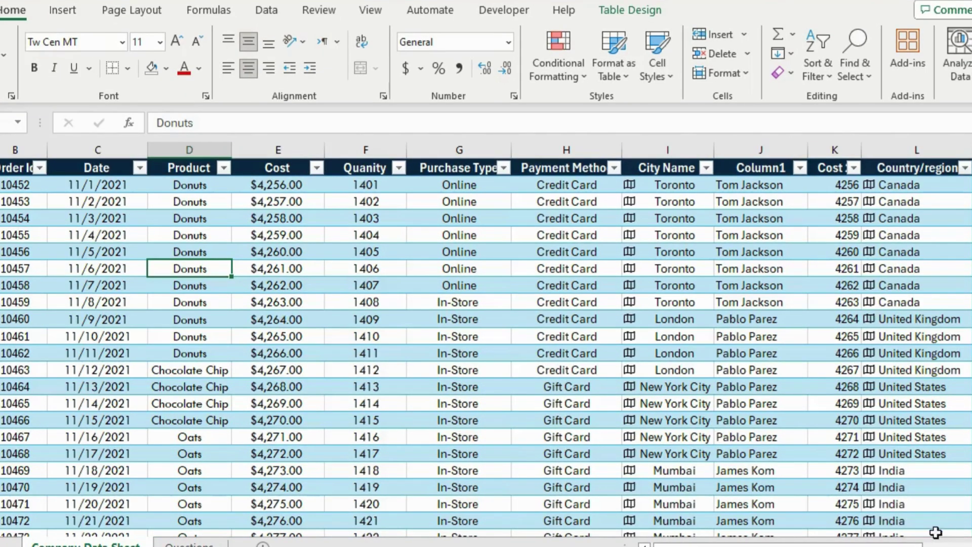
# - Add a 'Revenue' header in M1 to extend the table, and widen column M to fit it
pyautogui.hscroll(2, 886, 167)
pyautogui.click(896, 169)
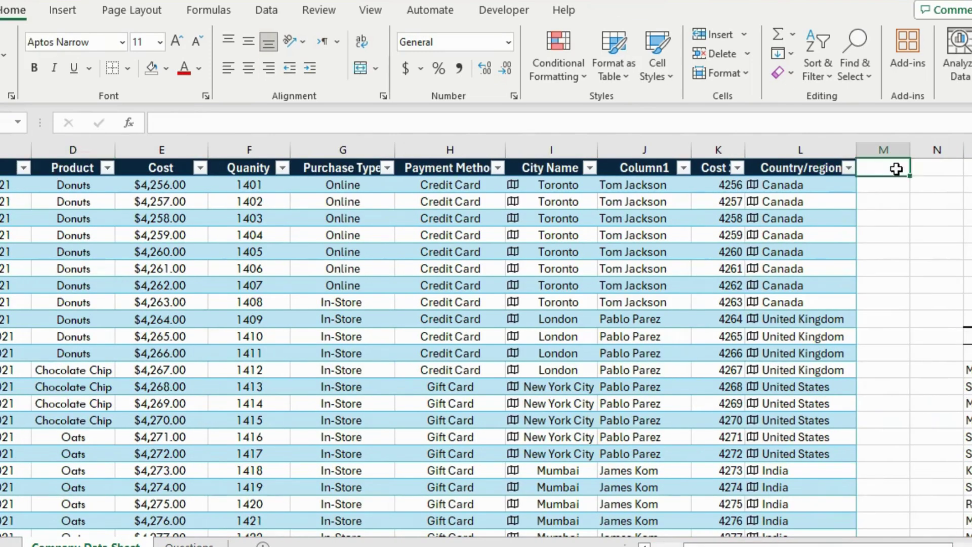
pyautogui.write('Rev')
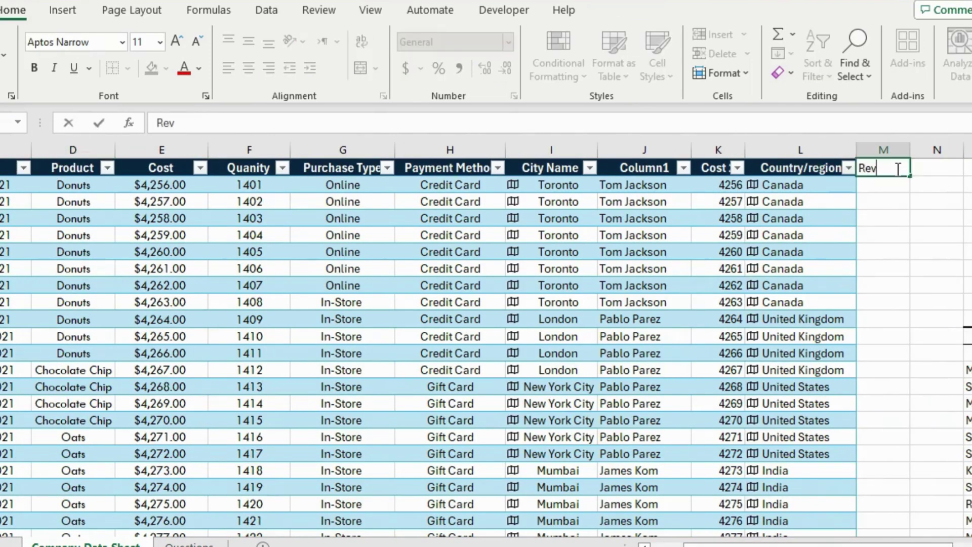
pyautogui.write('enue')
pyautogui.click(871, 185)
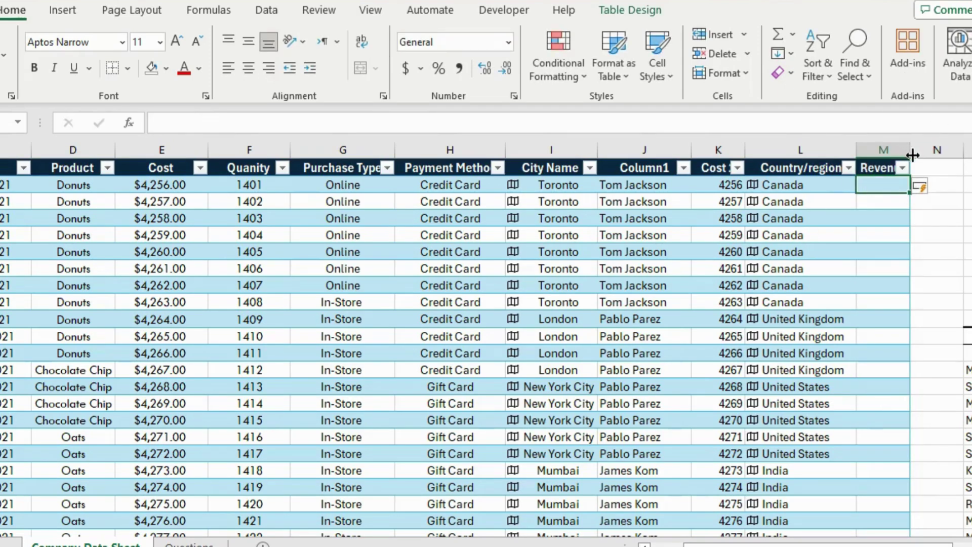
pyautogui.moveTo(911, 154); pyautogui.dragTo(934, 155)
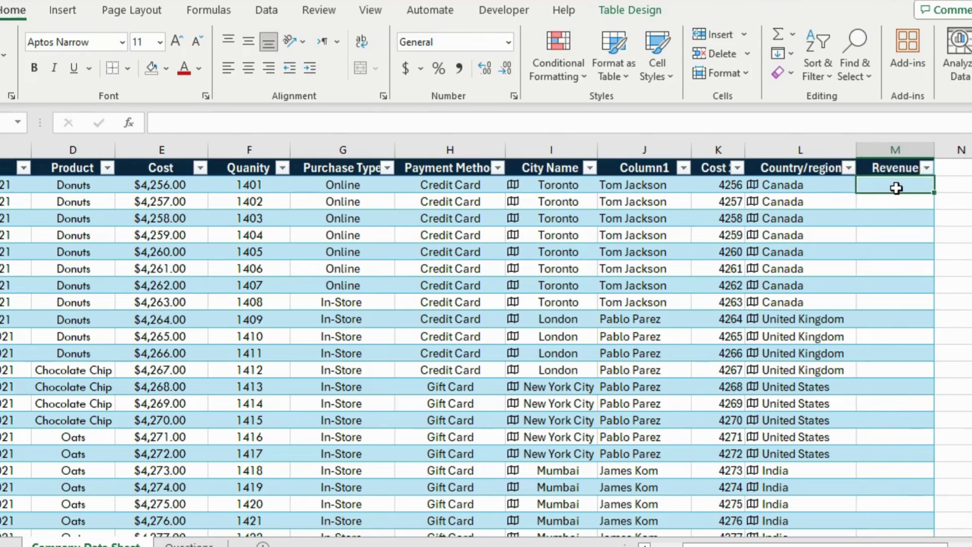
# - Fill Revenue with =[@[Cost 2]]*[@[Quanity]] and return to the Questions sheet
pyautogui.write('=')
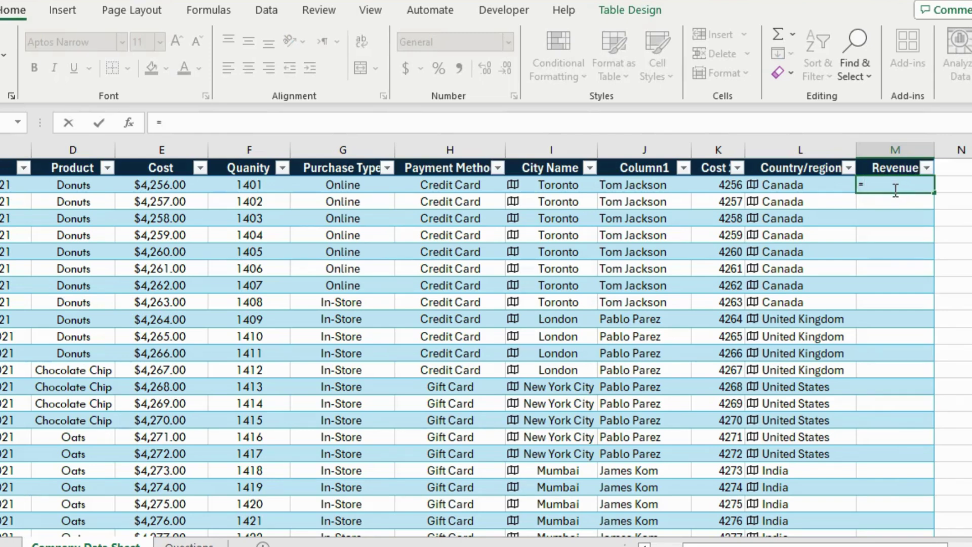
pyautogui.click(728, 185)
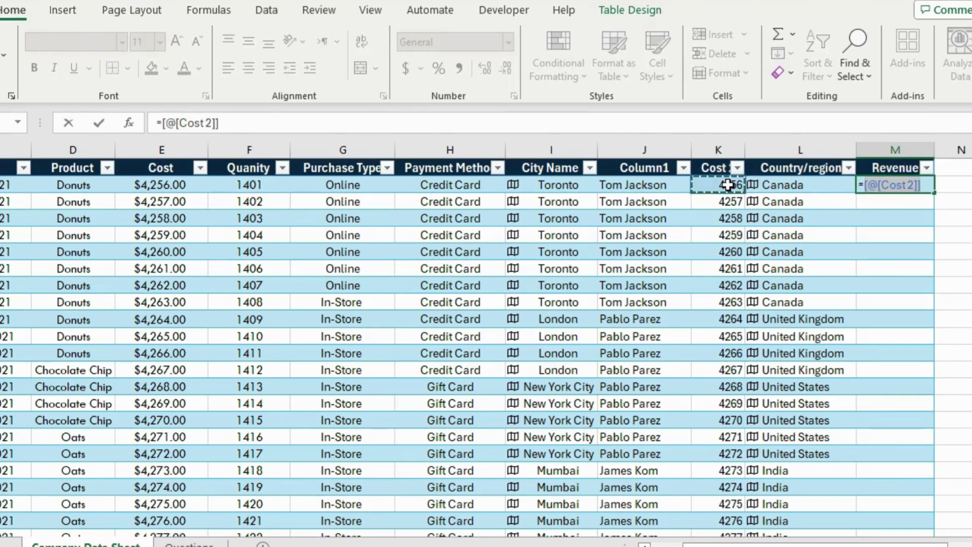
pyautogui.write('*')
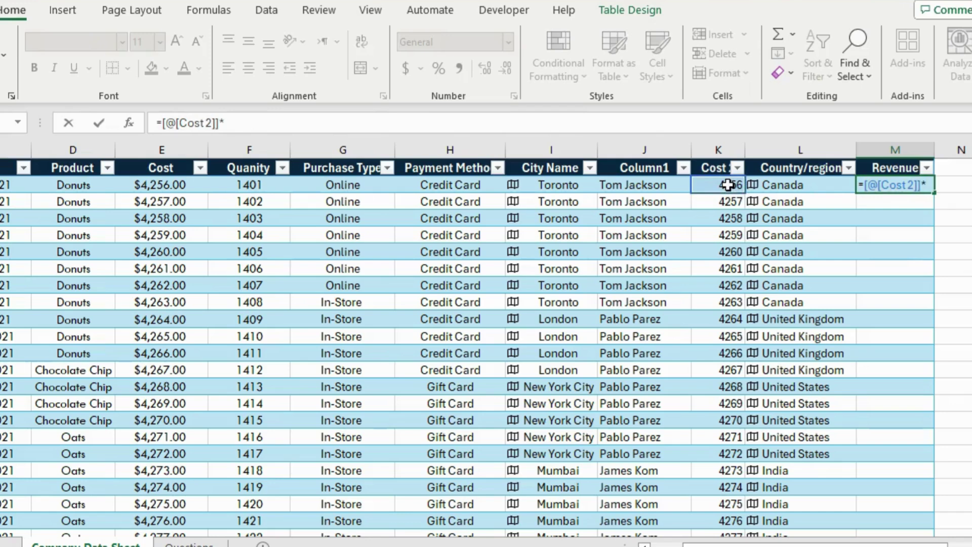
pyautogui.click(229, 183)
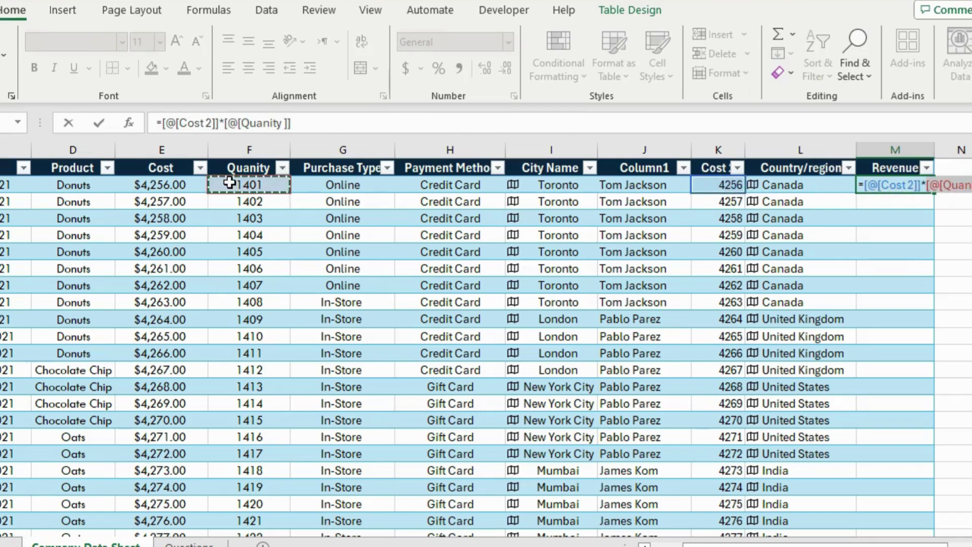
pyautogui.press('Return')
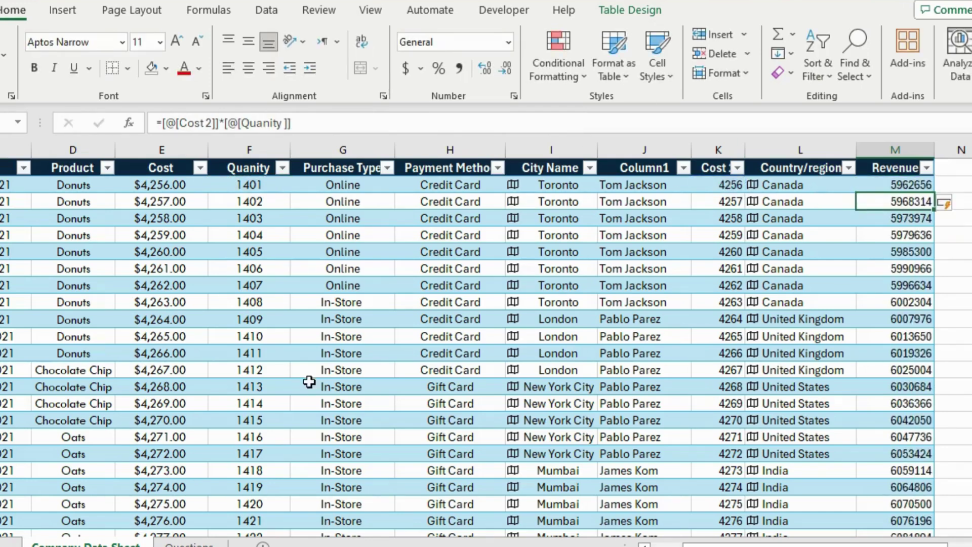
pyautogui.hotkey('ctrl', 'pagedown')
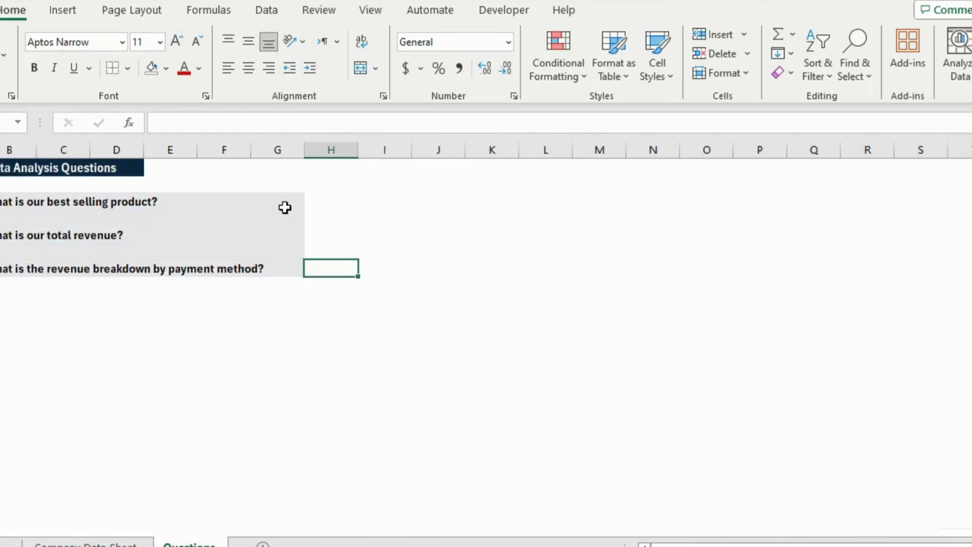
# - Insert PivotTable1 at J8 on Questions, using the whole Table5 sales table from Company Data Sheet
pyautogui.click(502, 218)
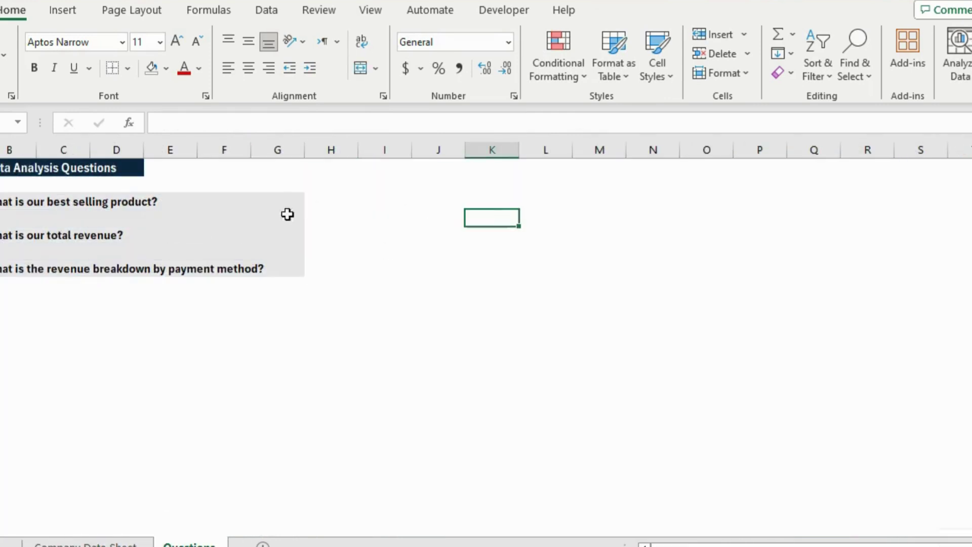
pyautogui.click(71, 13)
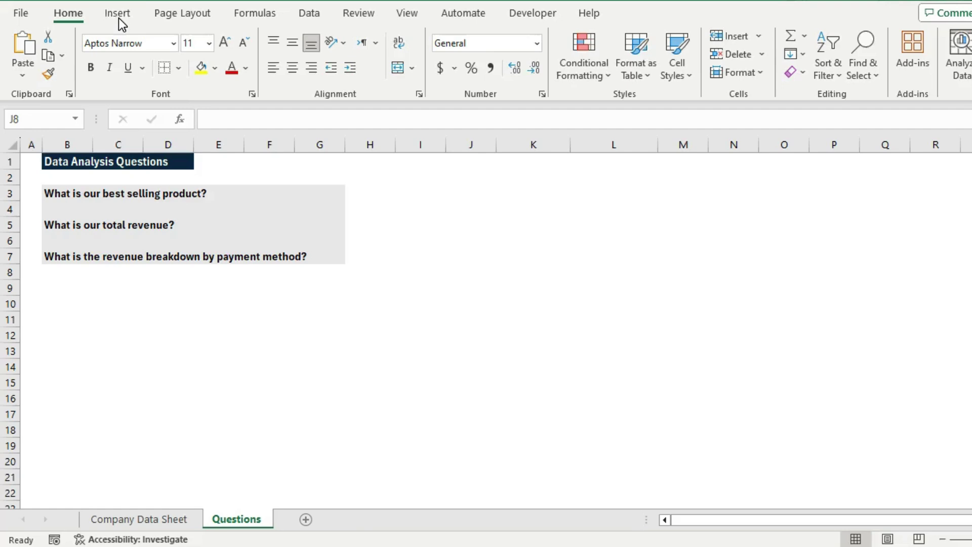
pyautogui.click(120, 19)
pyautogui.click(30, 46)
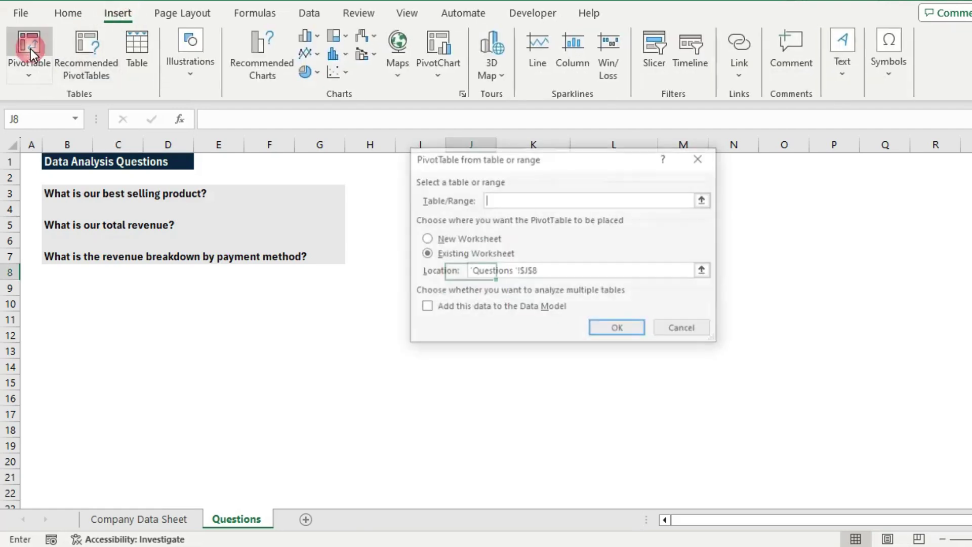
pyautogui.click(704, 200)
pyautogui.click(172, 520)
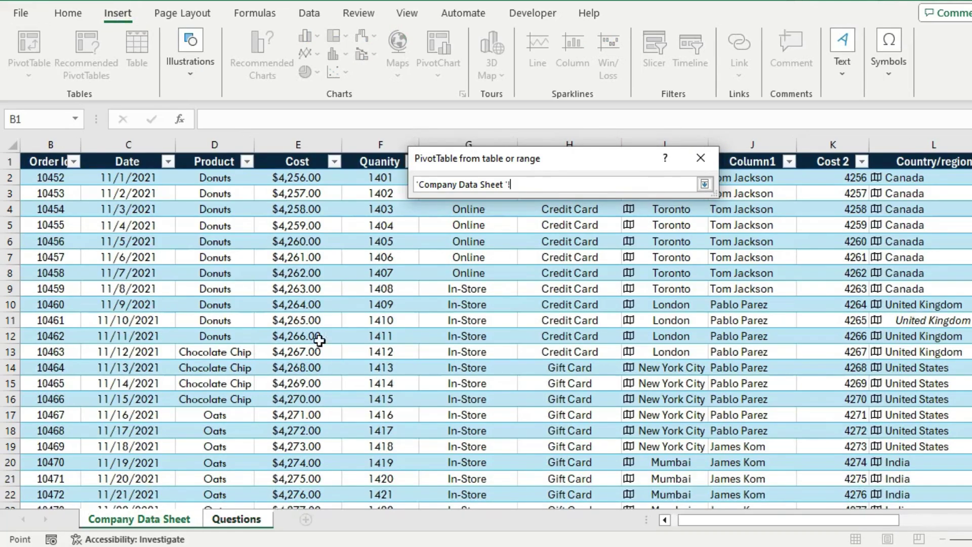
pyautogui.click(304, 320)
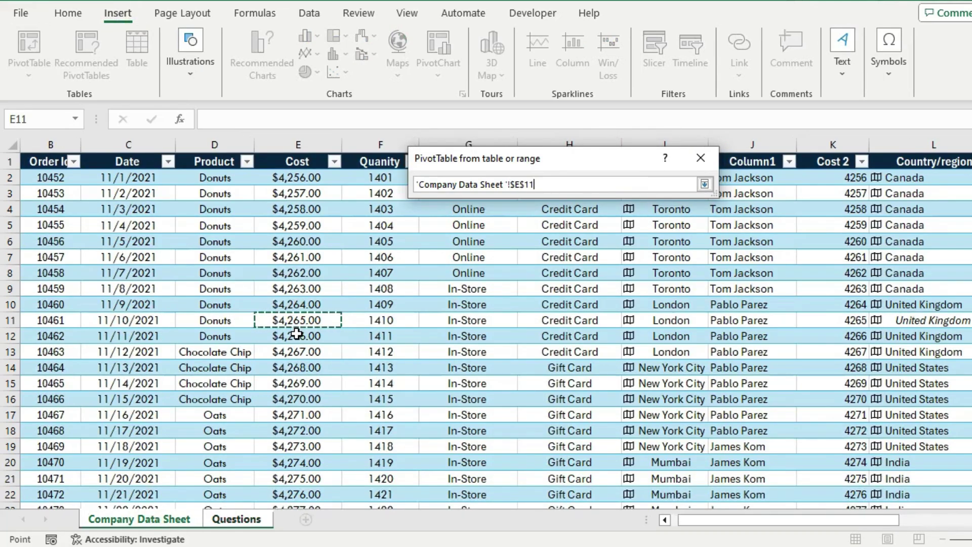
pyautogui.hotkey('ctrl', 'a')
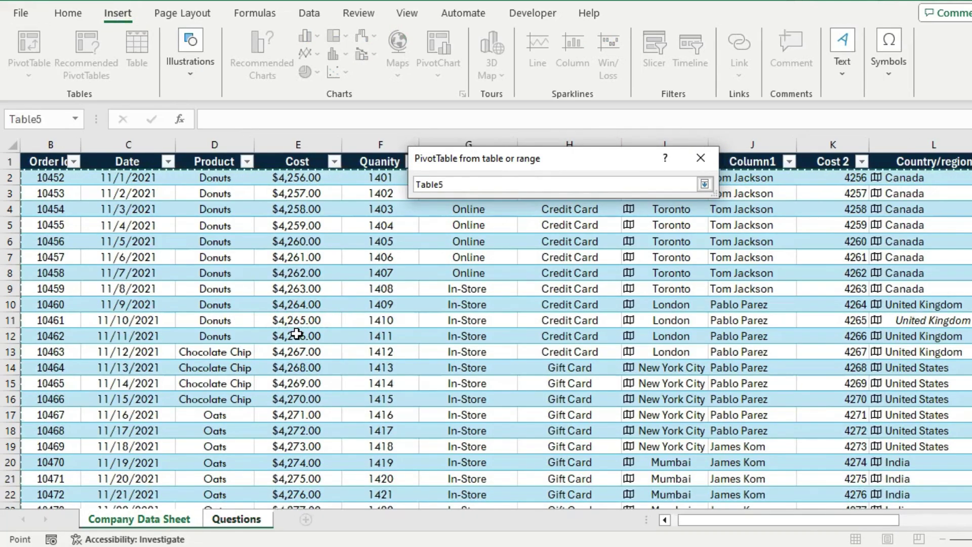
pyautogui.click(705, 183)
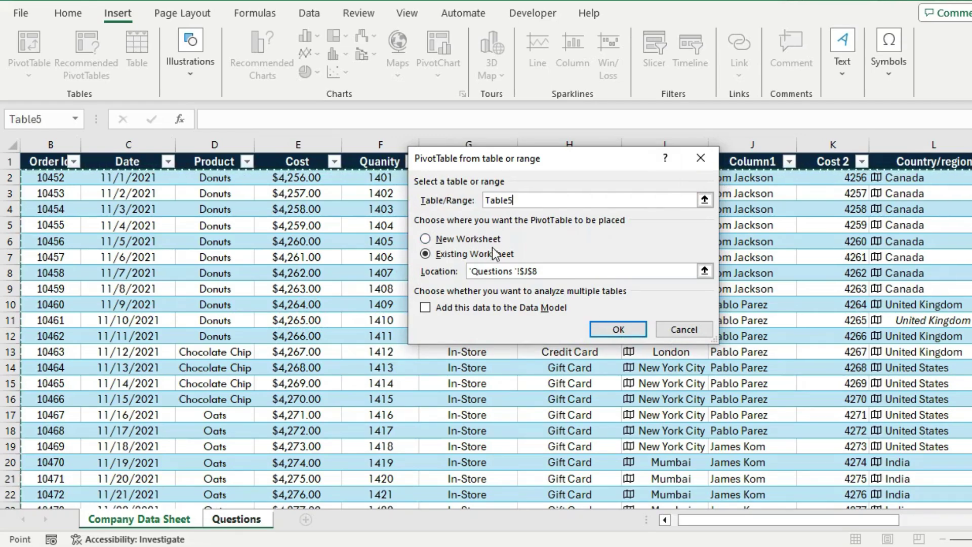
pyautogui.click(606, 330)
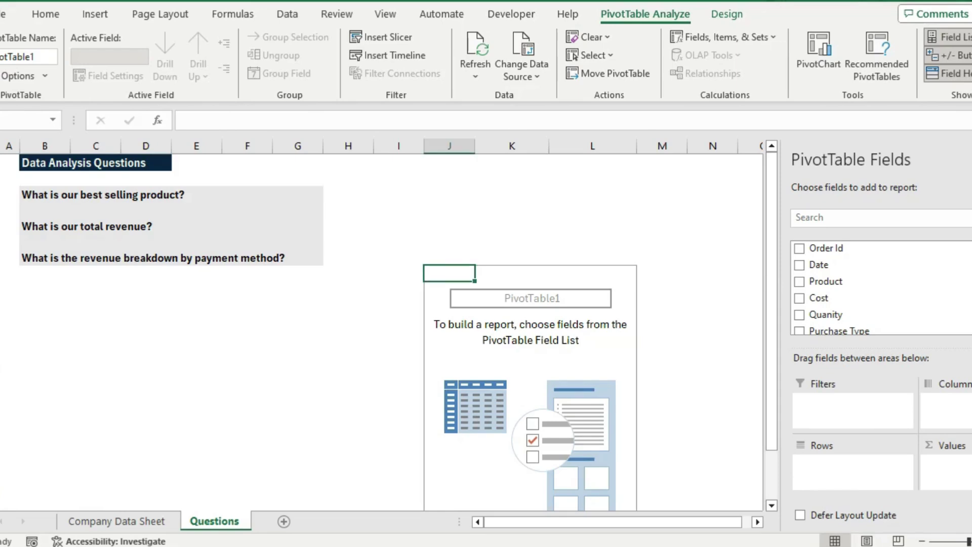
# - Put Product in the pivot Rows and Sum of Quanity in Values
pyautogui.scroll(-3, 881, 288)
pyautogui.scroll(3, 881, 289)
pyautogui.moveTo(843, 282); pyautogui.dragTo(837, 476)
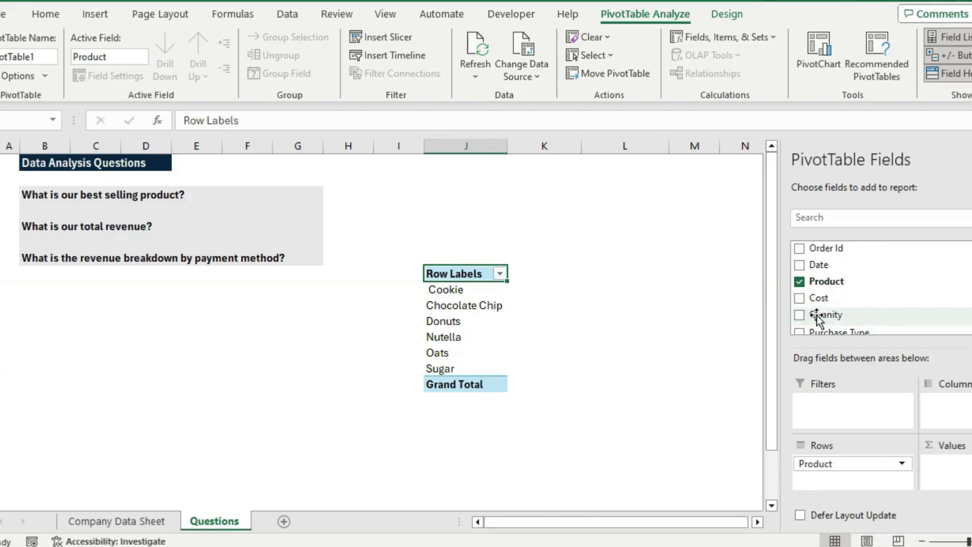
pyautogui.moveTo(817, 315); pyautogui.dragTo(948, 461)
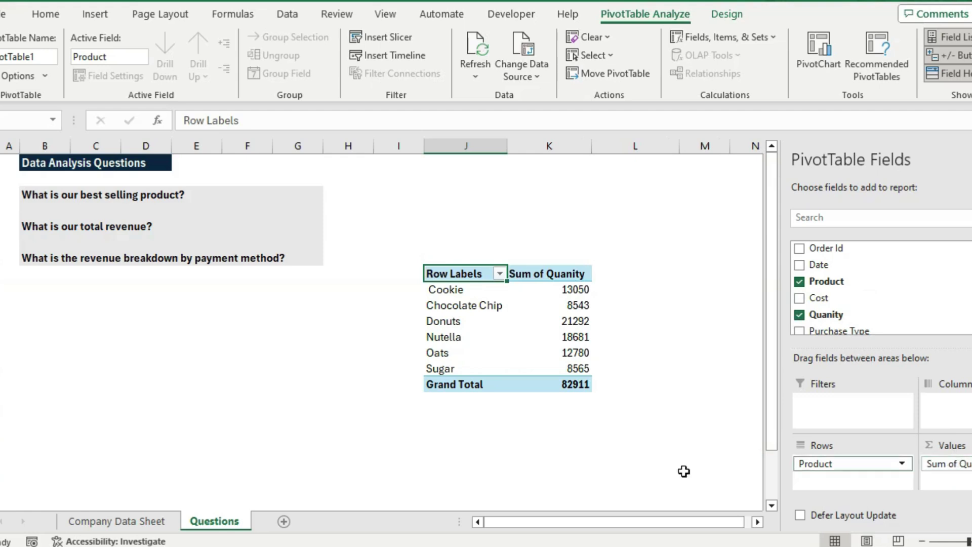
# - Sort products by quantity largest to smallest, putting Donuts first at 21292
pyautogui.click(472, 312)
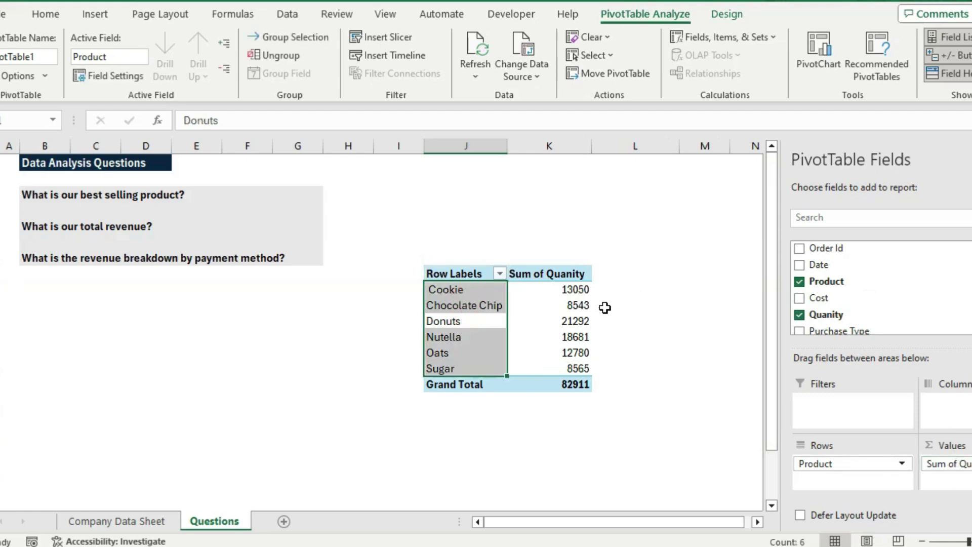
pyautogui.click(577, 289)
pyautogui.press('Up')
pyautogui.press('Left')
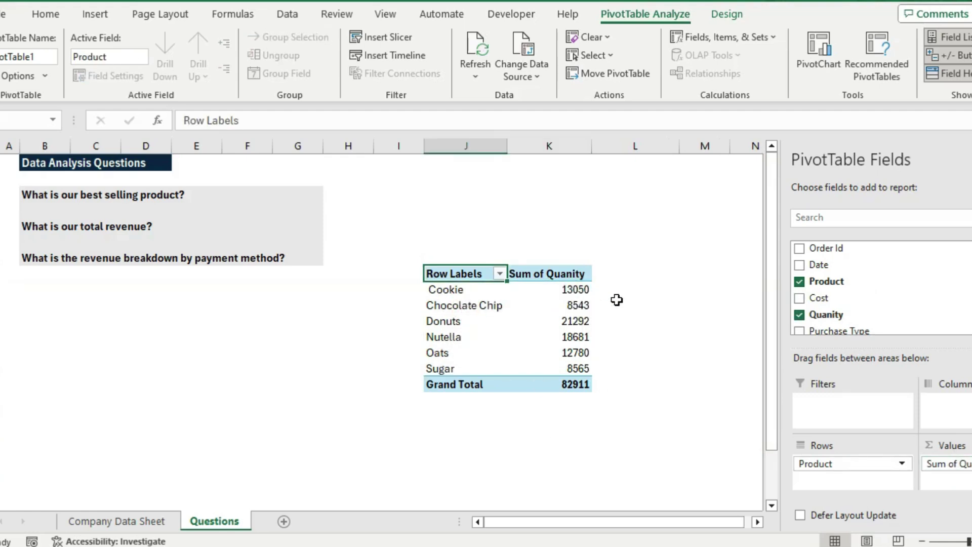
pyautogui.click(472, 311)
pyautogui.click(578, 289)
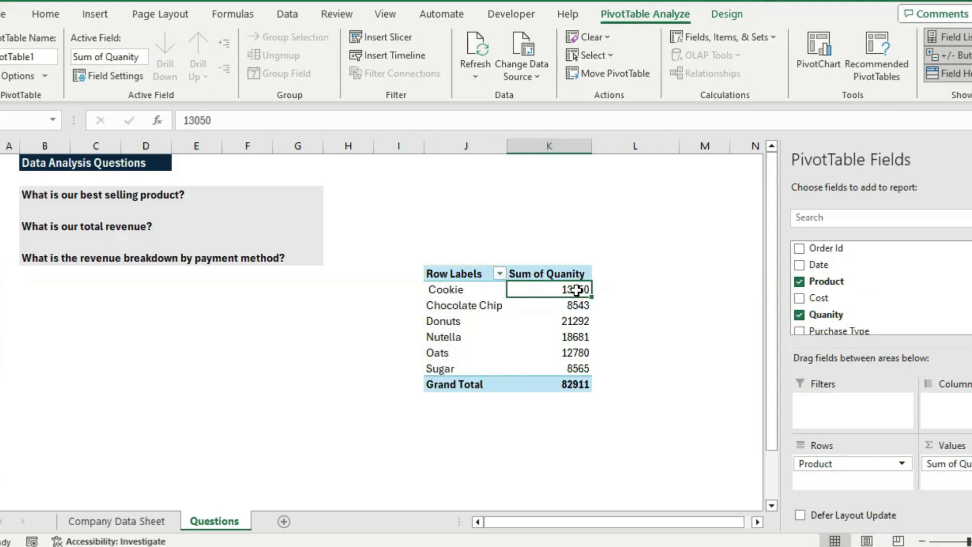
pyautogui.rightClick(571, 294)
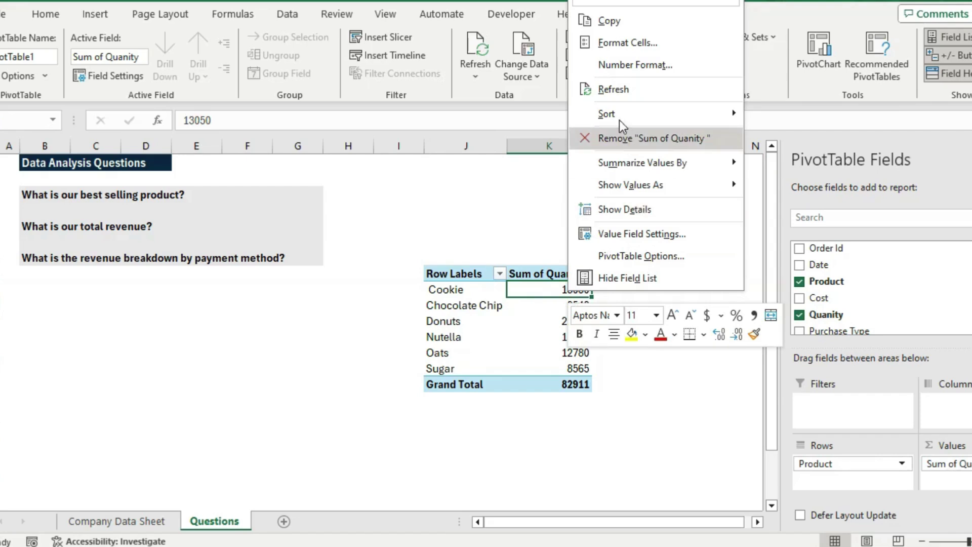
pyautogui.moveTo(622, 124)
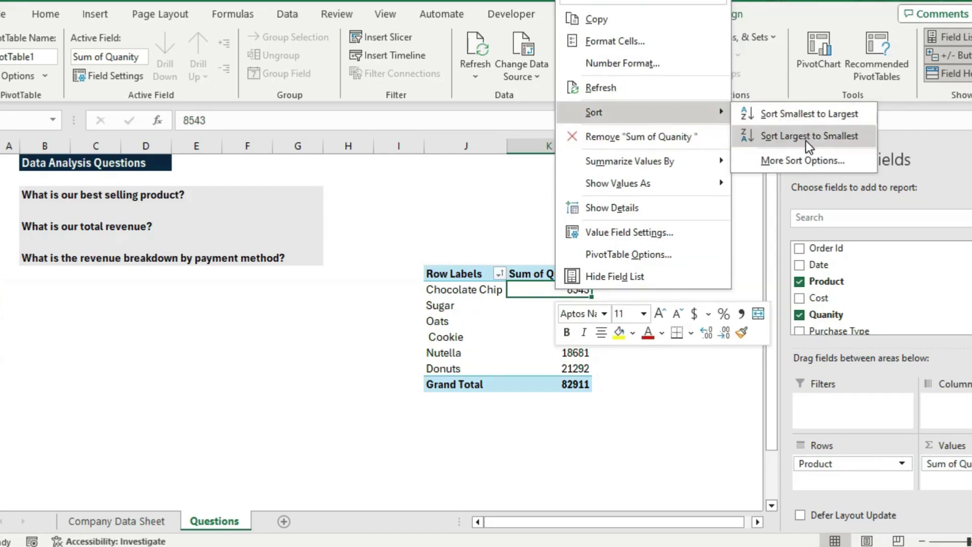
pyautogui.click(807, 139)
pyautogui.click(438, 354)
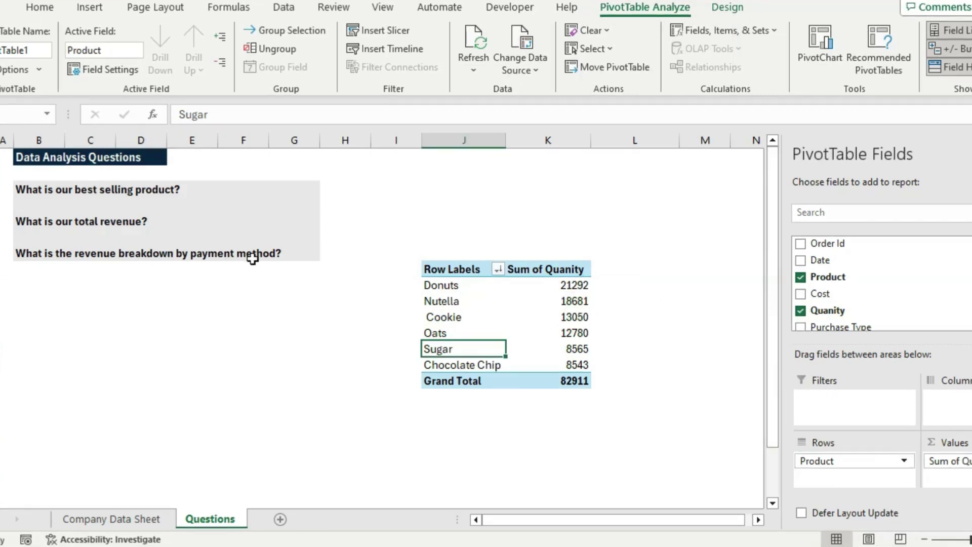
# - Remove Product from Rows and Sum of Quanity from Values in the PivotTable
pyautogui.click(89, 254)
pyautogui.click(132, 220)
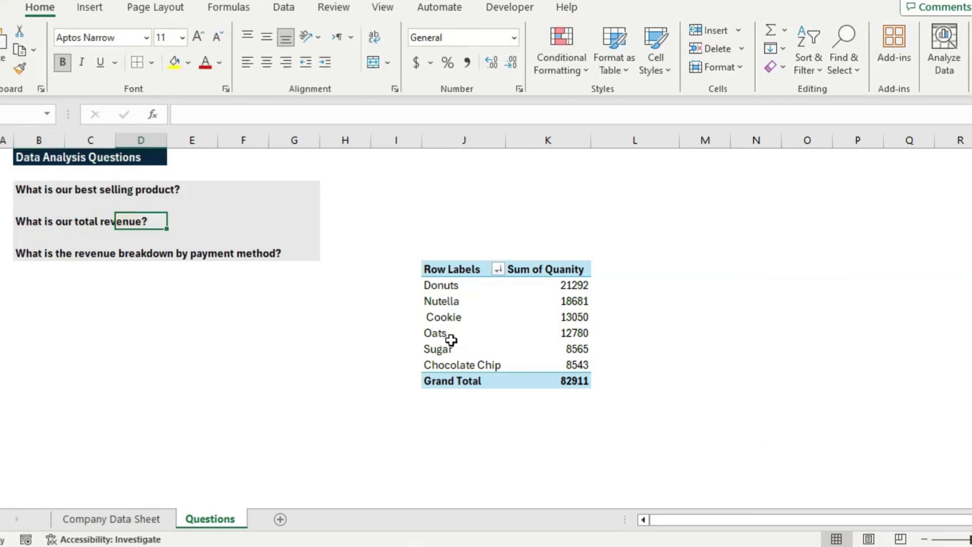
pyautogui.click(465, 352)
pyautogui.moveTo(864, 462); pyautogui.dragTo(651, 430)
pyautogui.moveTo(943, 461); pyautogui.dragTo(617, 407)
# - Add Revenue to Values so the pivot shows a Sum of Revenue of 355248434
pyautogui.scroll(-3, 851, 318)
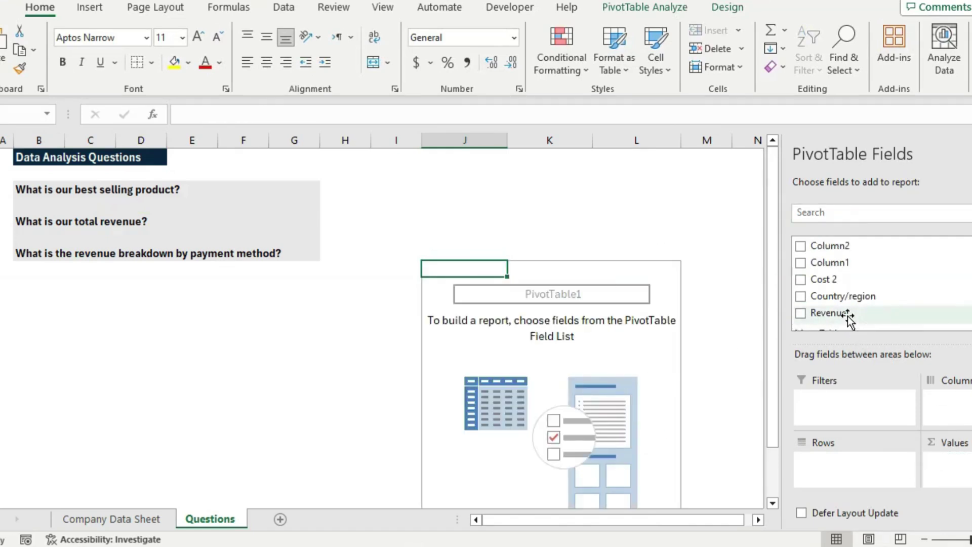
pyautogui.moveTo(847, 314); pyautogui.dragTo(955, 461)
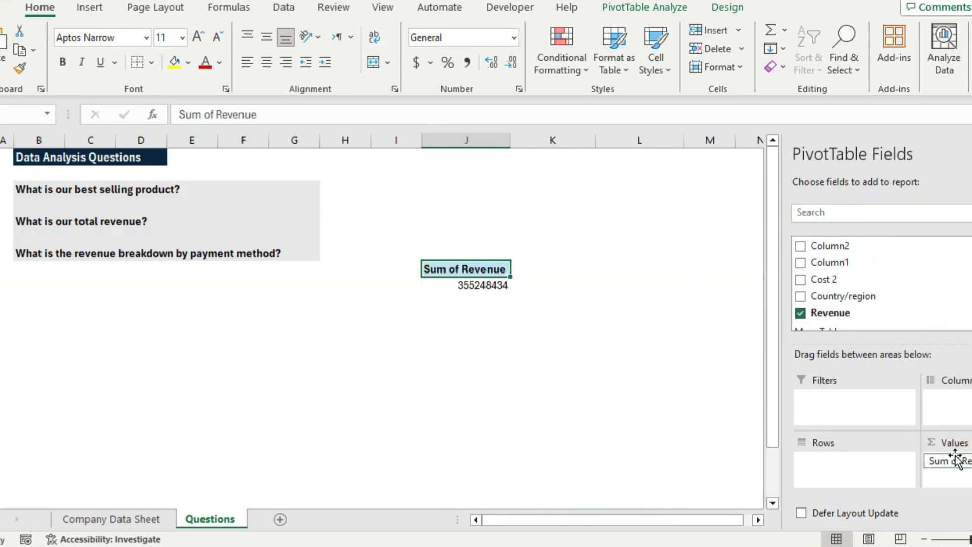
pyautogui.click(452, 303)
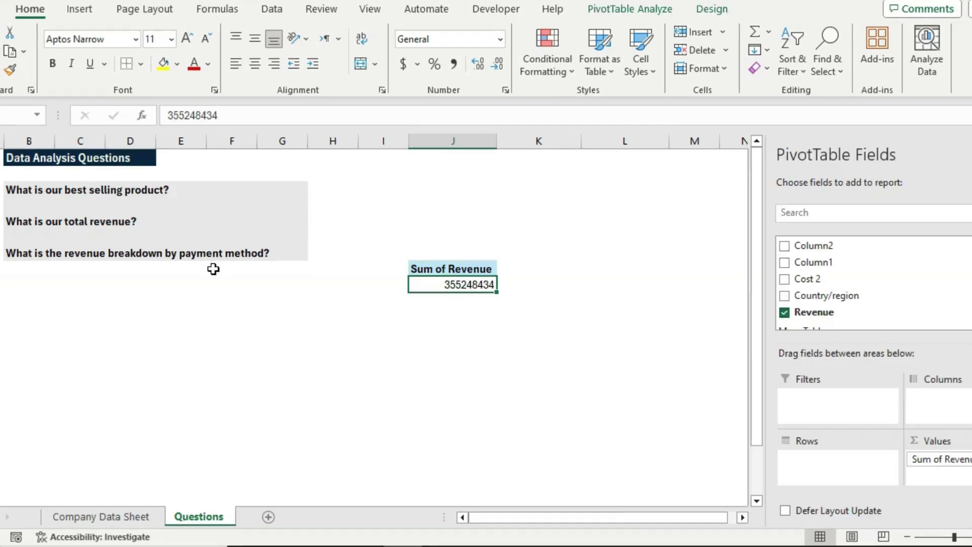
pyautogui.click(225, 268)
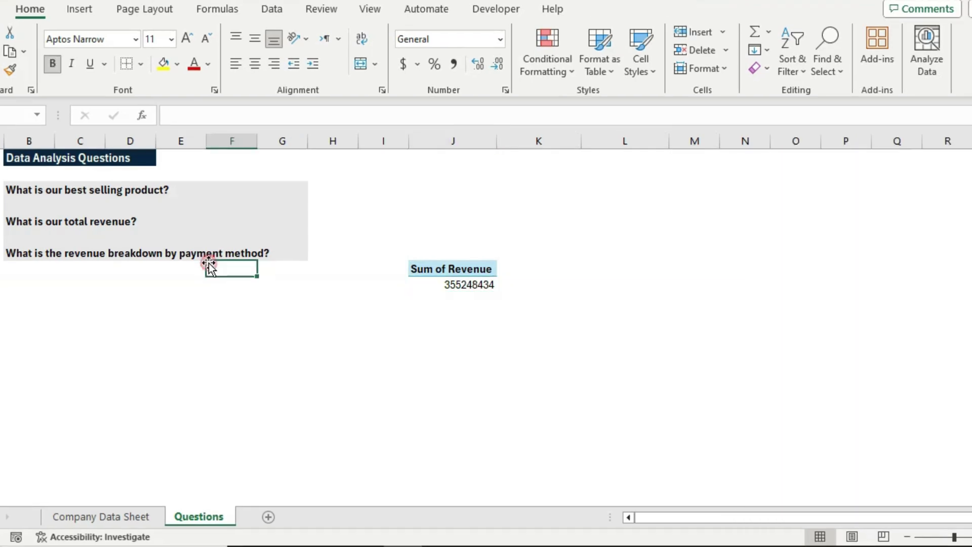
pyautogui.click(216, 254)
pyautogui.click(450, 284)
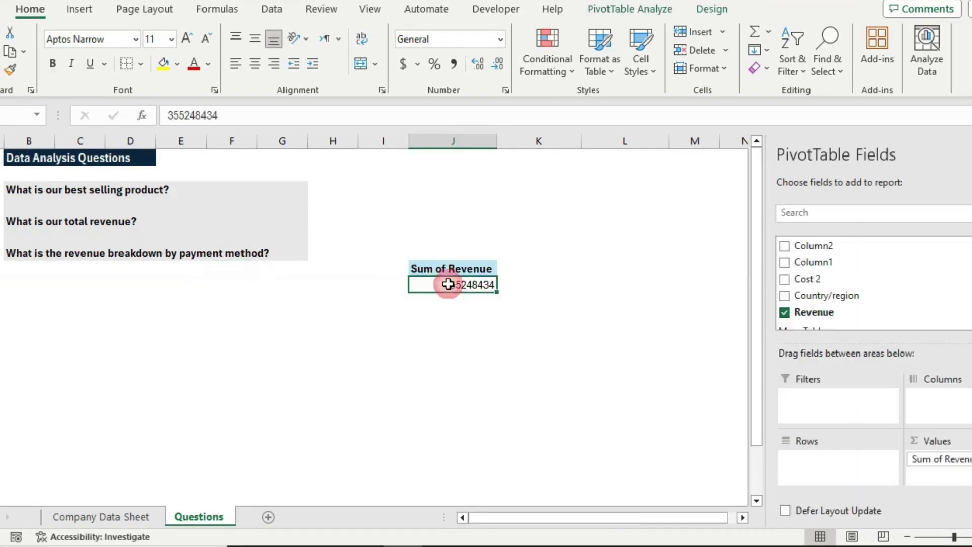
pyautogui.scroll(-1, 861, 279)
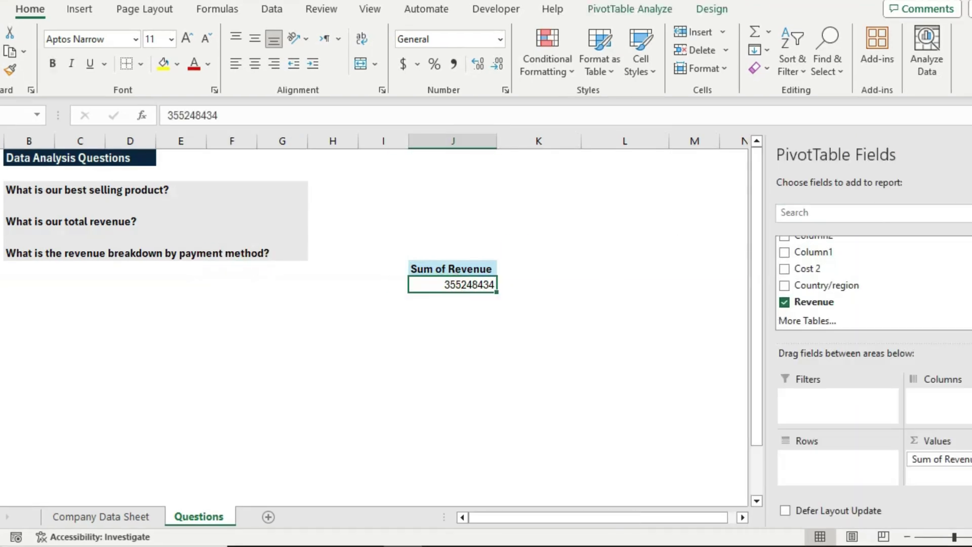
pyautogui.scroll(3, 811, 283)
# - Add Payment Method to Rows, splitting revenue into Credit Card and Gift Card
pyautogui.moveTo(810, 276); pyautogui.dragTo(798, 471)
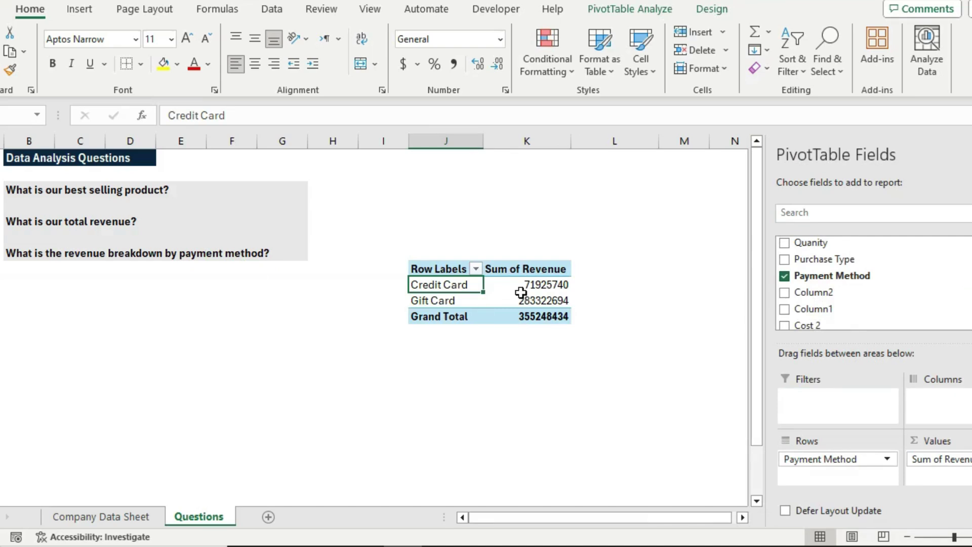
pyautogui.click(504, 280)
pyautogui.click(512, 299)
pyautogui.click(522, 281)
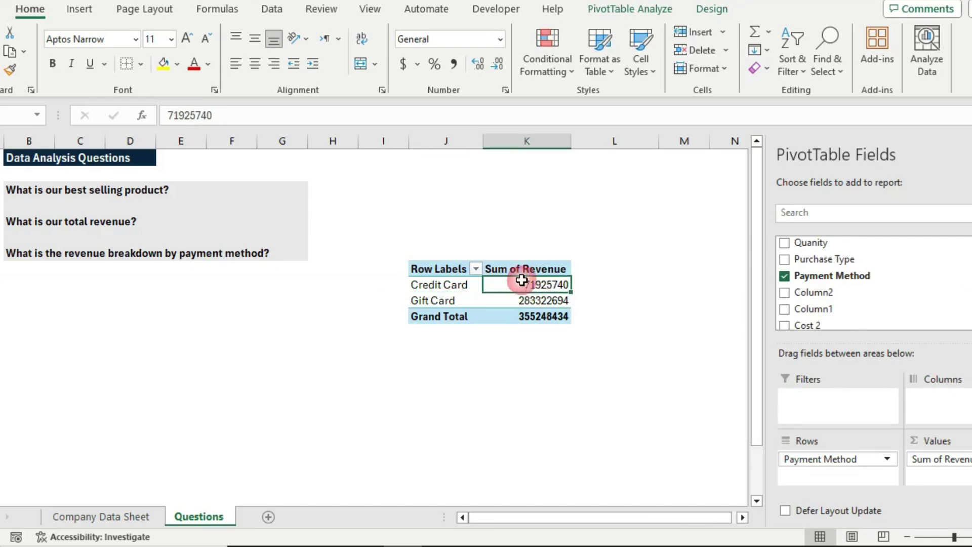
# - Show revenue as % of Grand Total: Credit Card 20.25%, Gift Card 79.75%
pyautogui.rightClick(522, 281)
pyautogui.moveTo(626, 185)
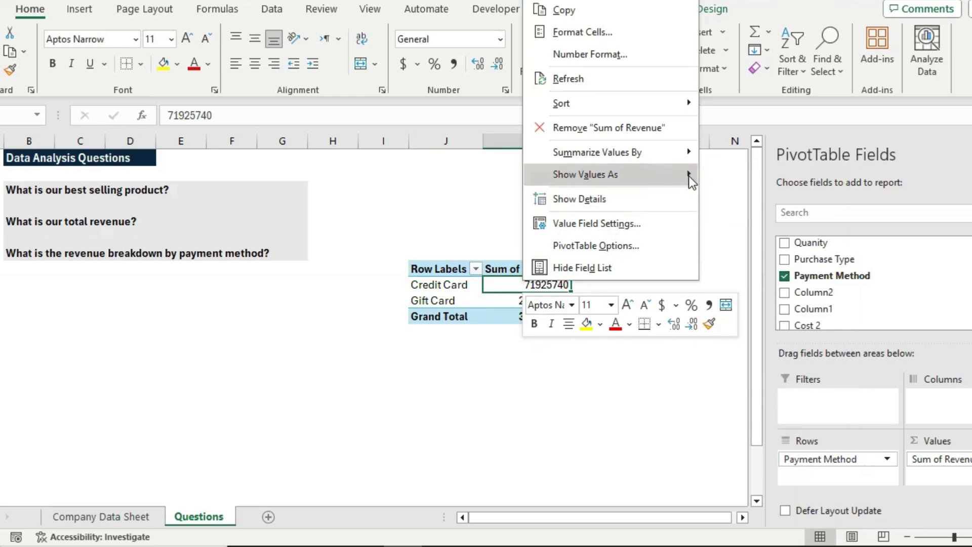
pyautogui.click(743, 199)
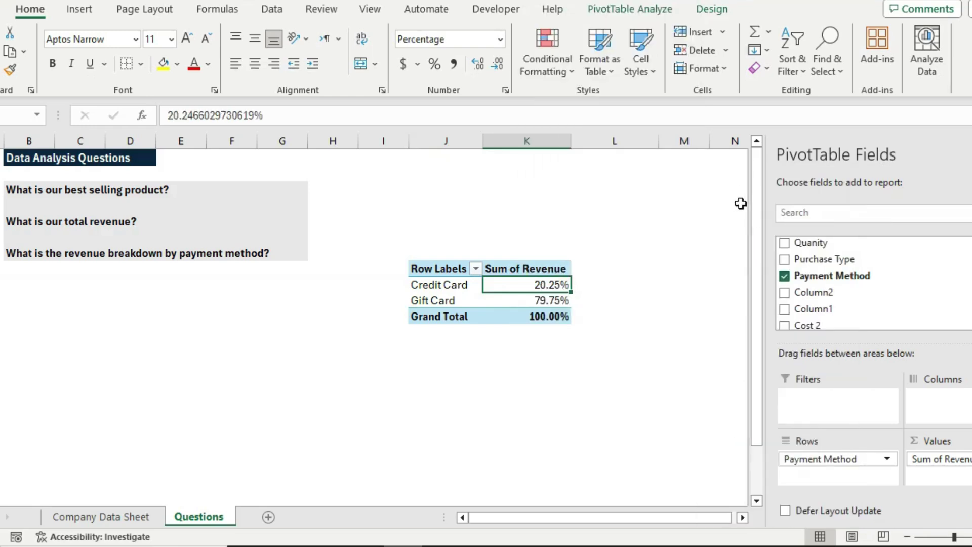
pyautogui.click(519, 298)
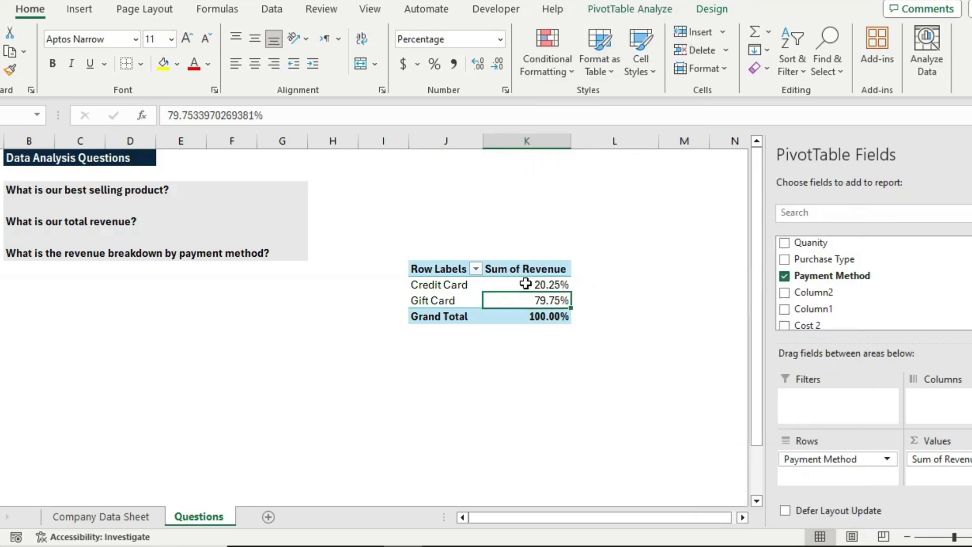
pyautogui.click(525, 283)
pyautogui.click(505, 300)
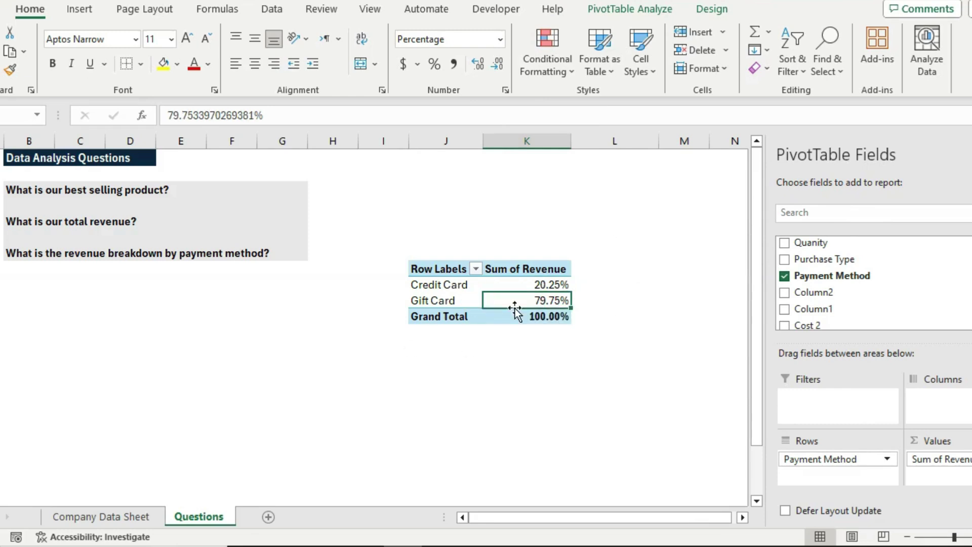